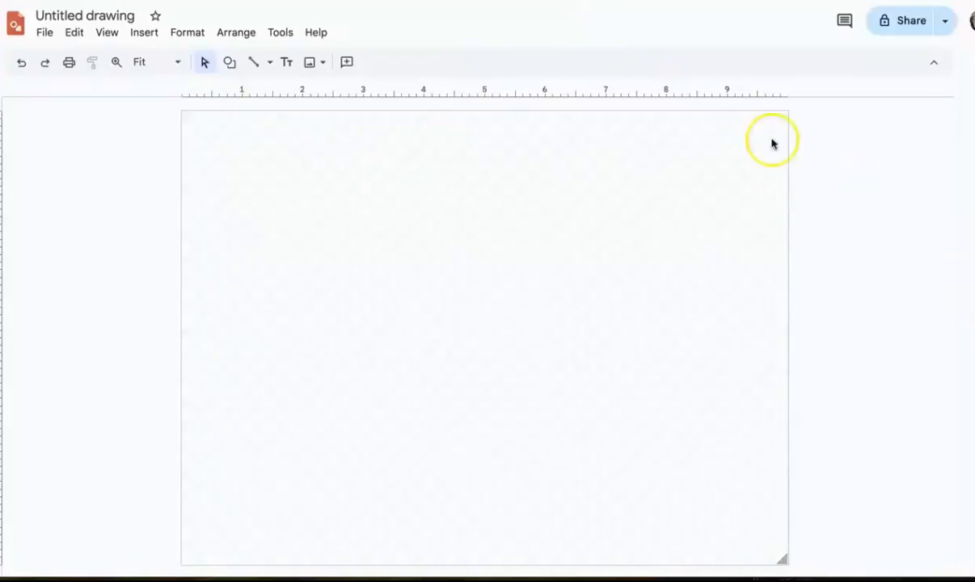
Rename the untitled drawing with the teacher's name followed by "_ Pet Portrait".
click(83, 16)
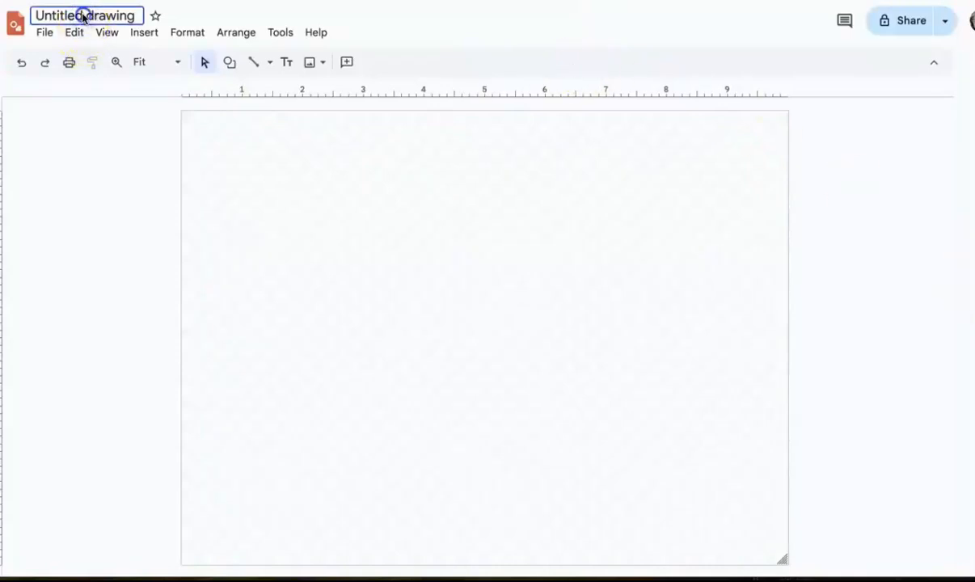
text(N)
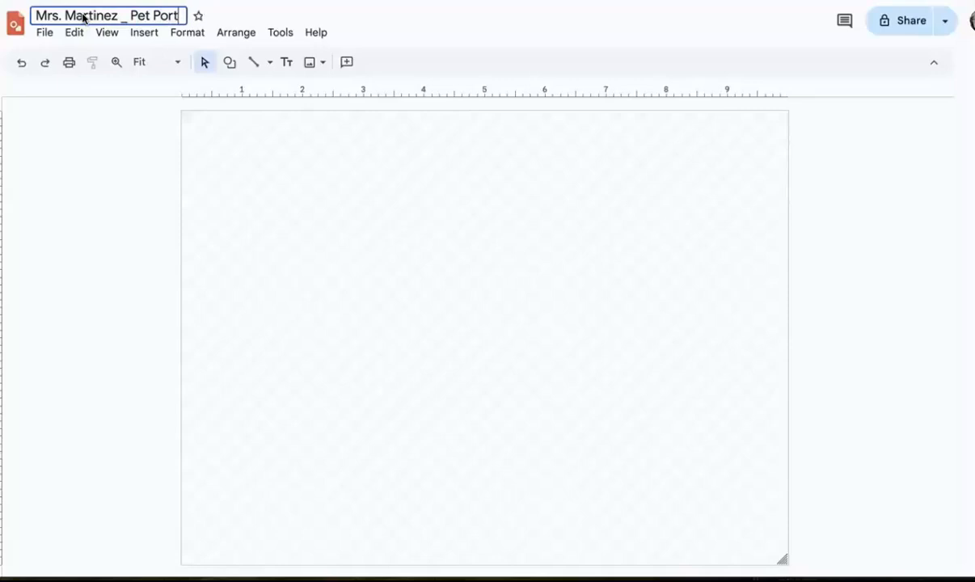
click(103, 128)
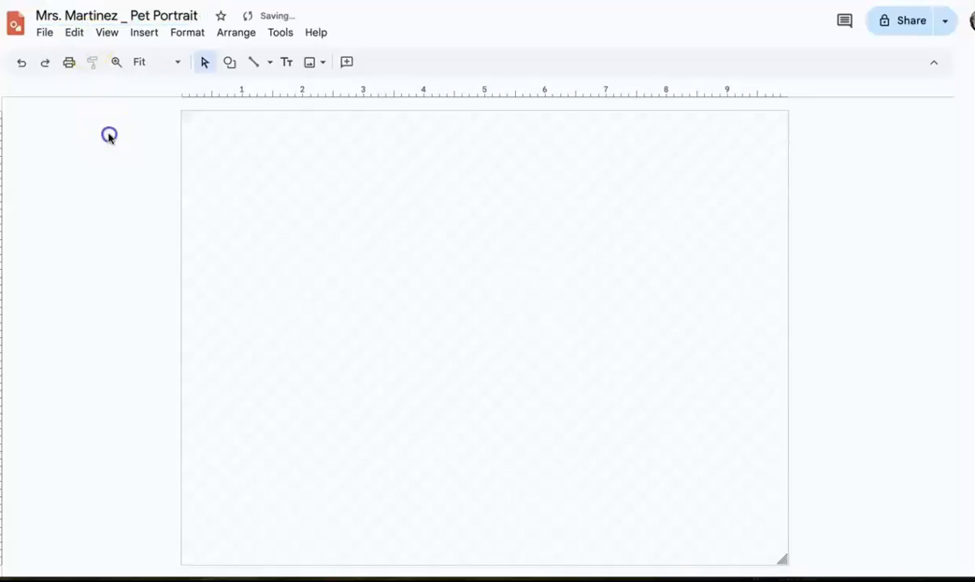
Search the web for "cat" images and insert the photo of the tabby kitten against a dark background.
click(144, 33)
mouse_move(157, 66)
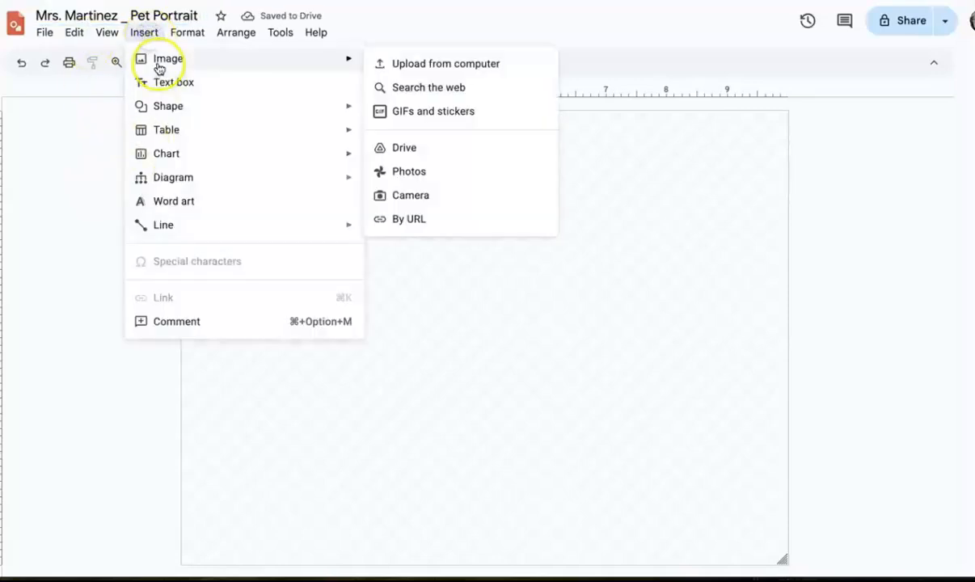
click(433, 83)
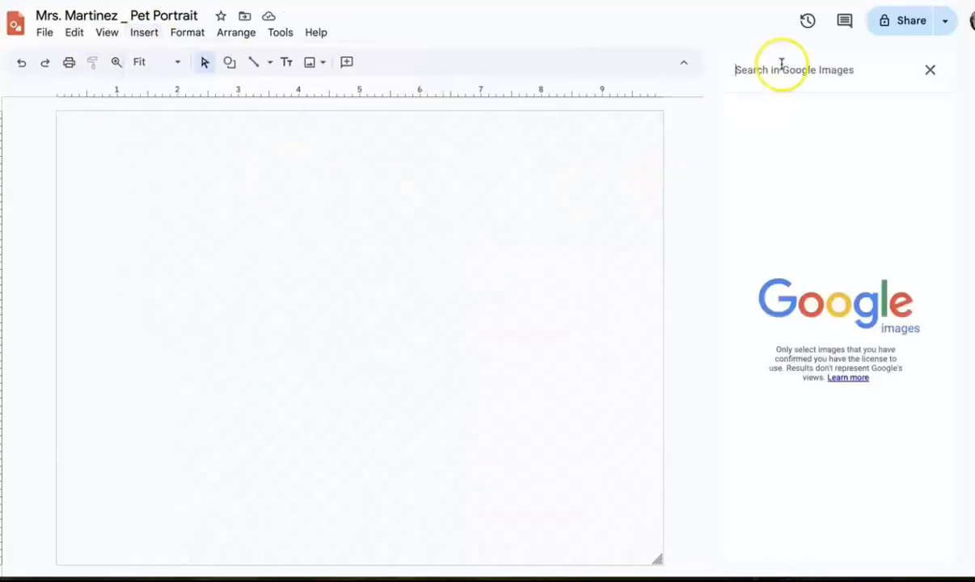
text(cat)
key(Return)
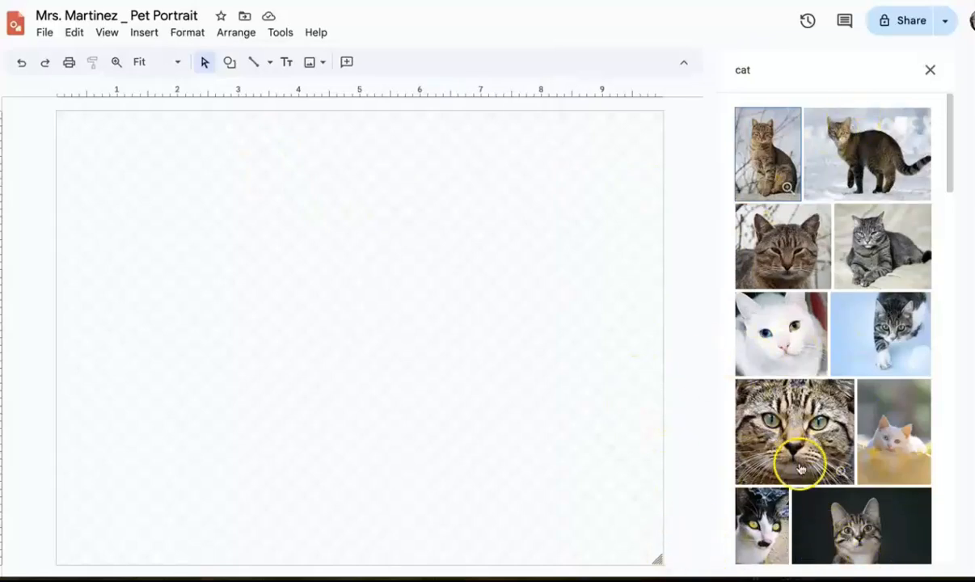
scroll(865, 533, down, 4)
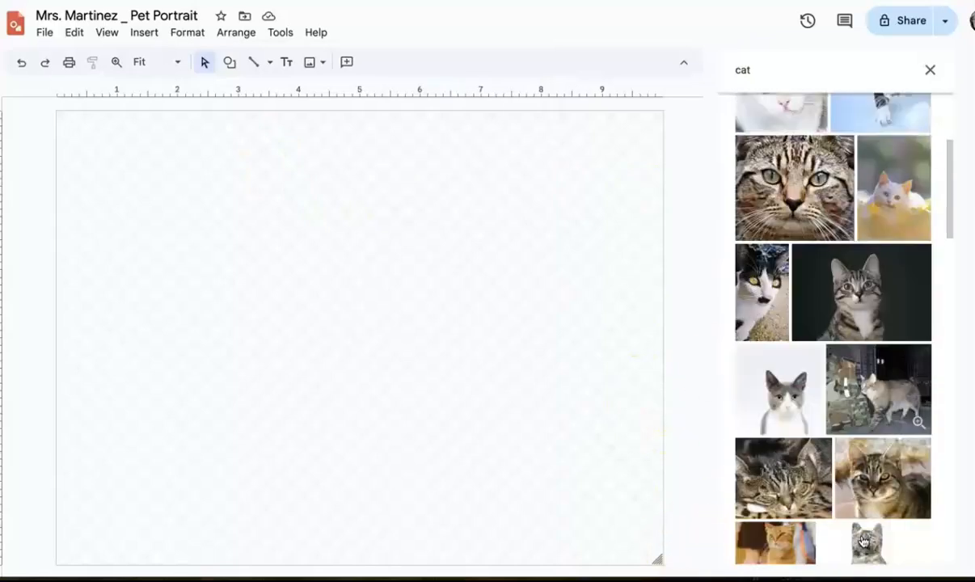
scroll(863, 541, down, 3)
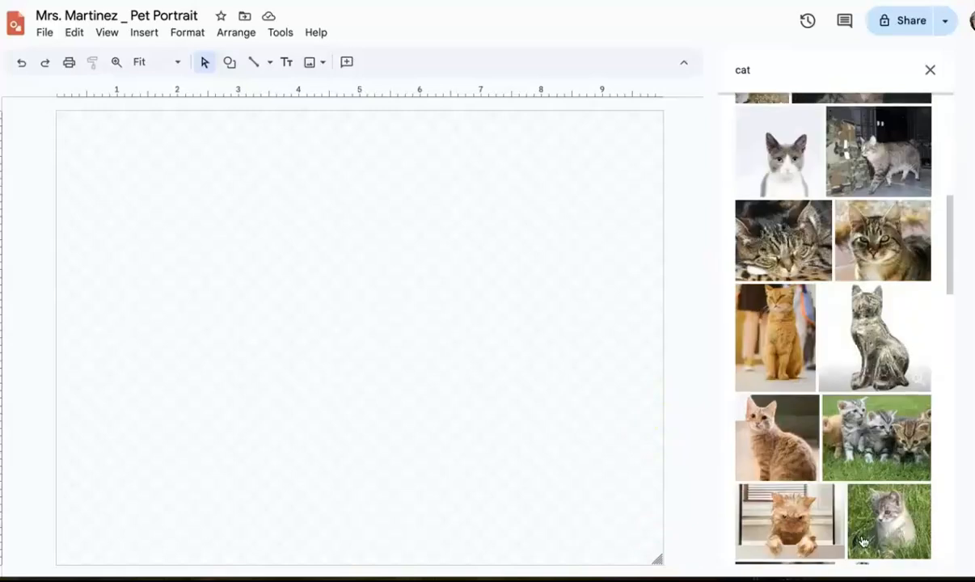
scroll(863, 485, up, 3)
click(855, 257)
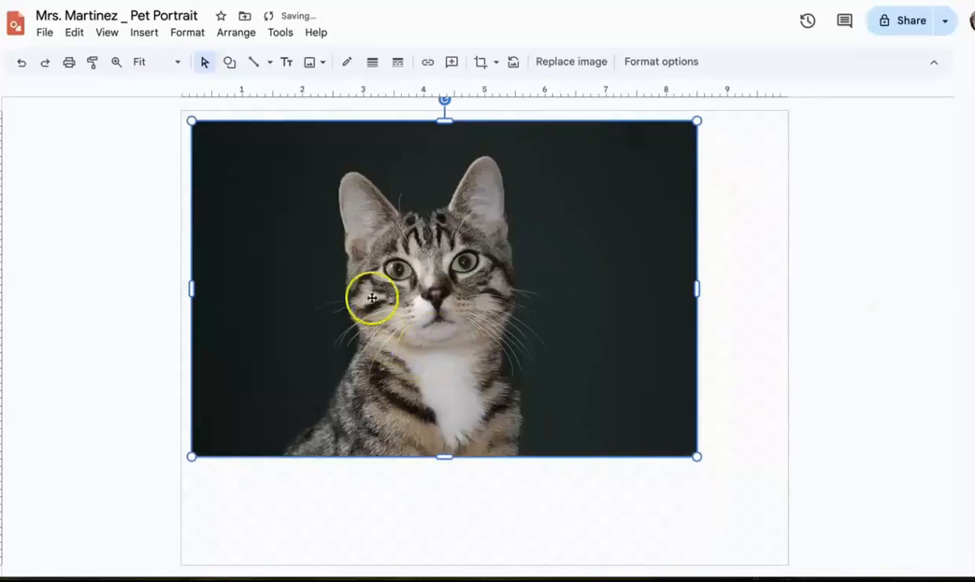
Crop the cat photo on both sides and along its upper edge so it closely frames the cat.
click(481, 61)
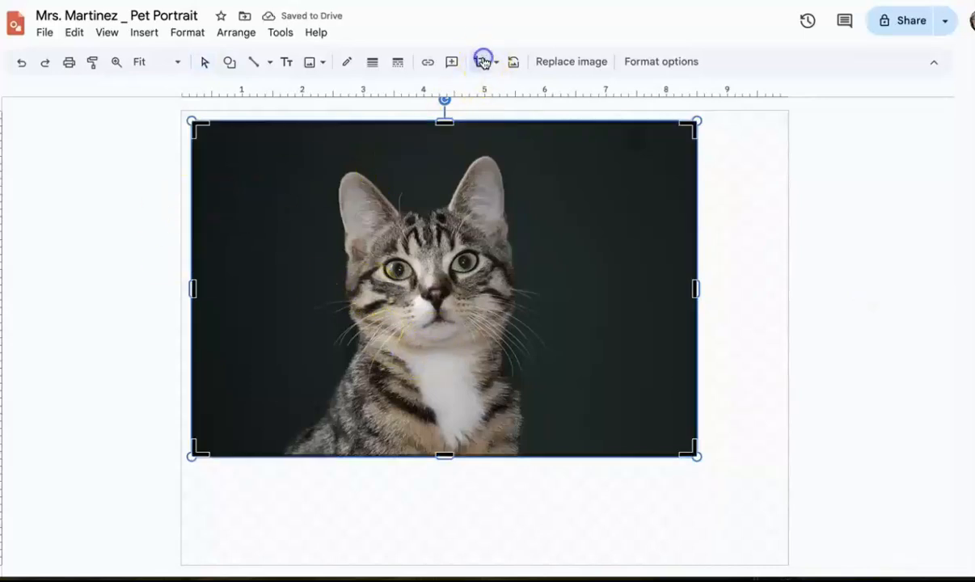
drag(695, 288, 562, 288)
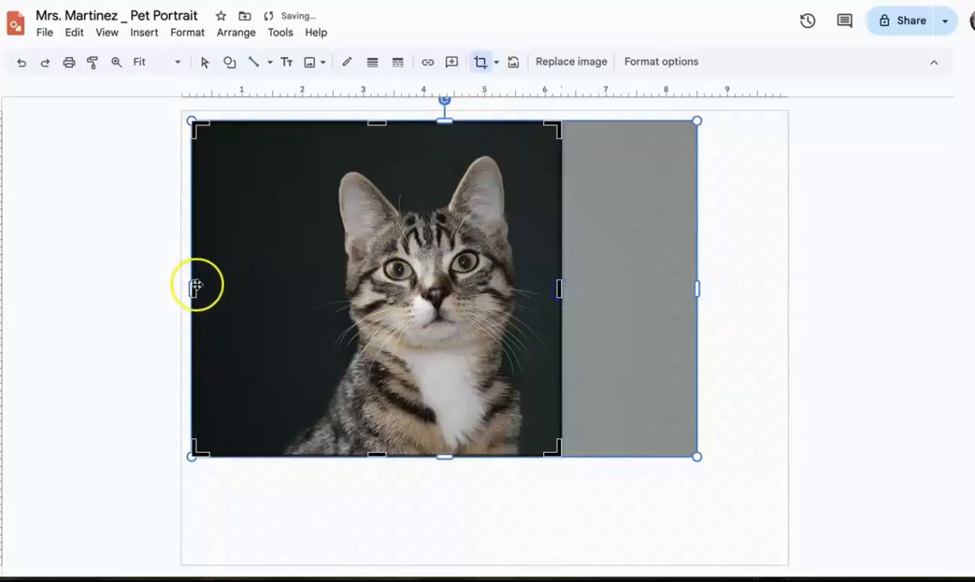
drag(192, 287, 276, 287)
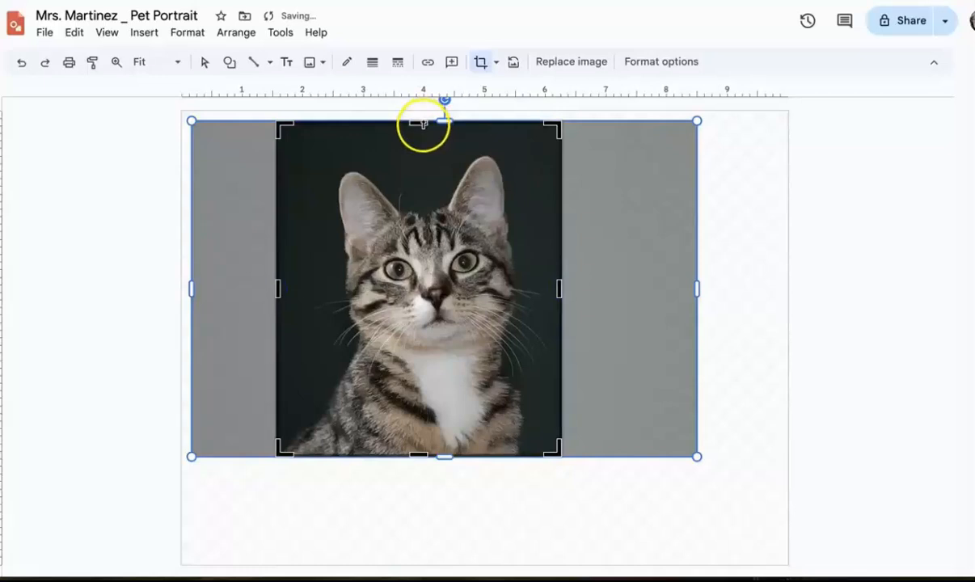
drag(422, 125, 422, 150)
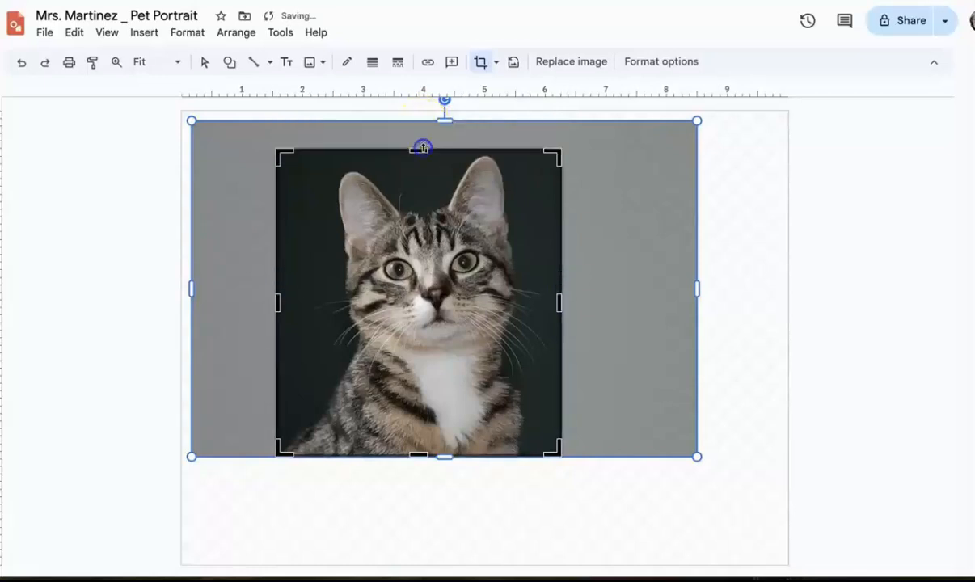
click(481, 64)
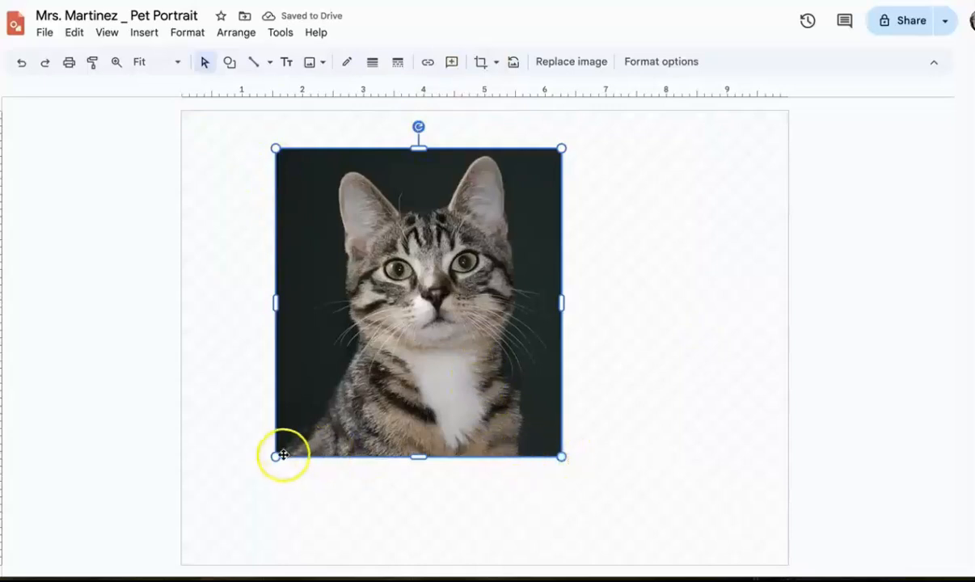
Move the cropped cat photo to the lower-left corner of the canvas and enlarge it proportionally to the full canvas height.
drag(413, 355, 322, 462)
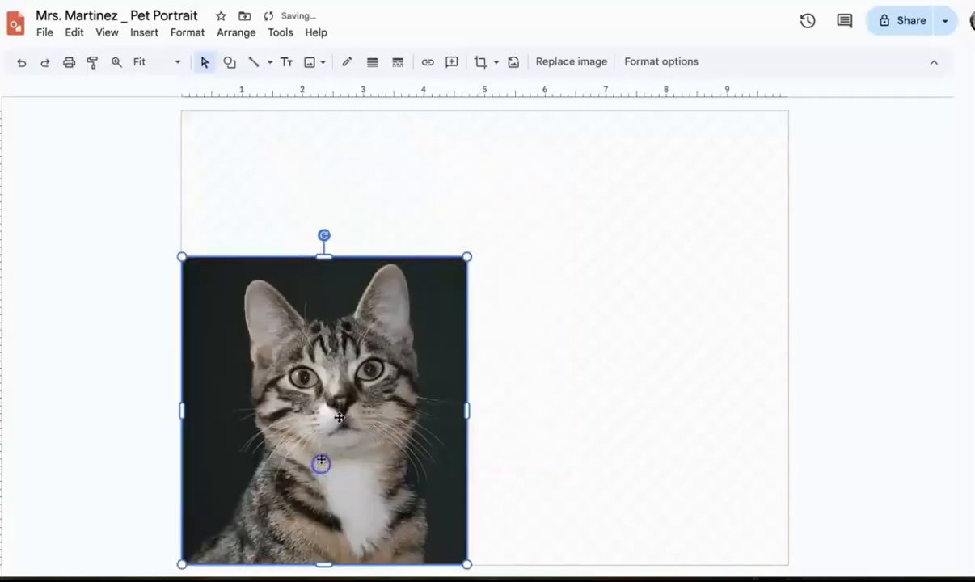
drag(466, 256, 602, 111)
click(679, 316)
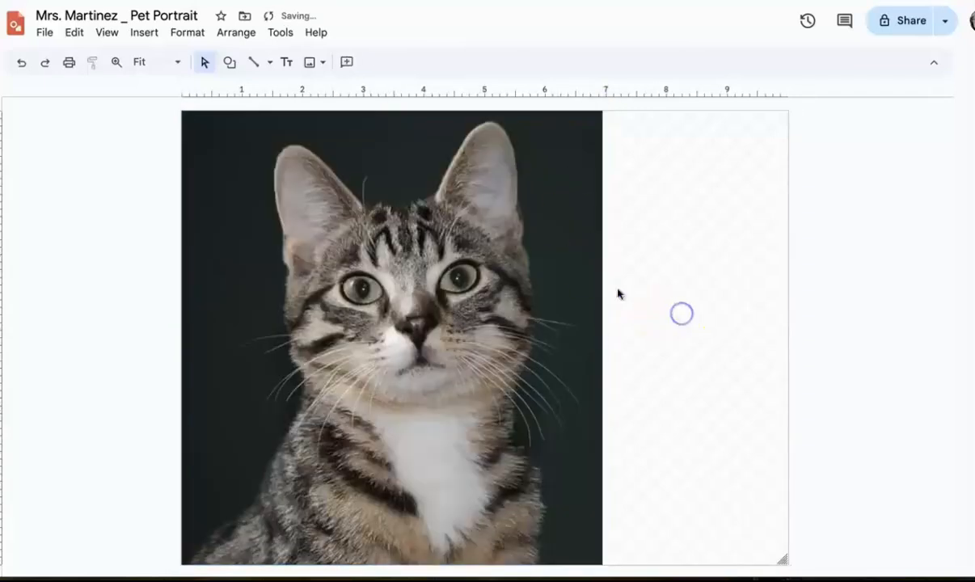
Trace the cat's outer outline with the Curve tool, from the lower-left body around the ears and back to a closed shape.
click(269, 62)
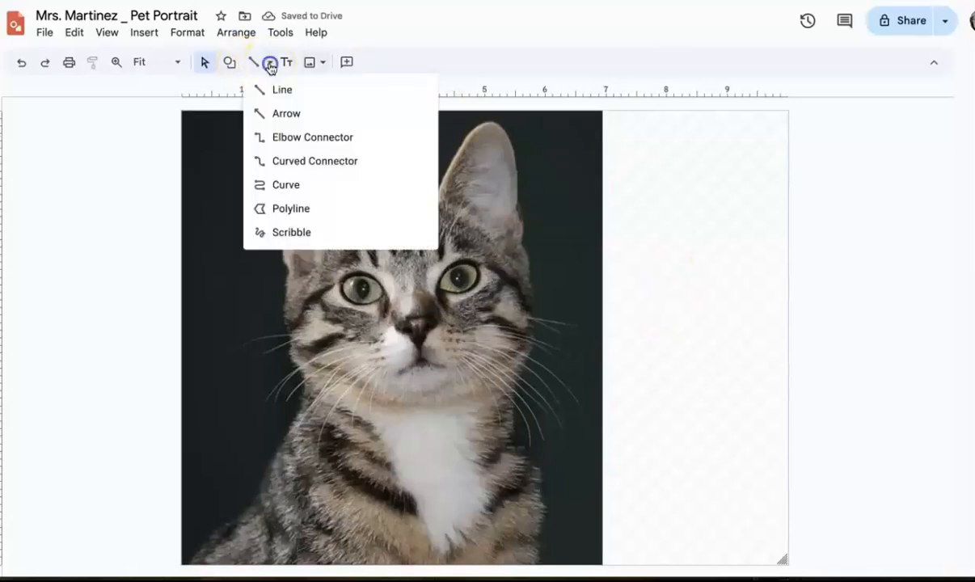
click(275, 186)
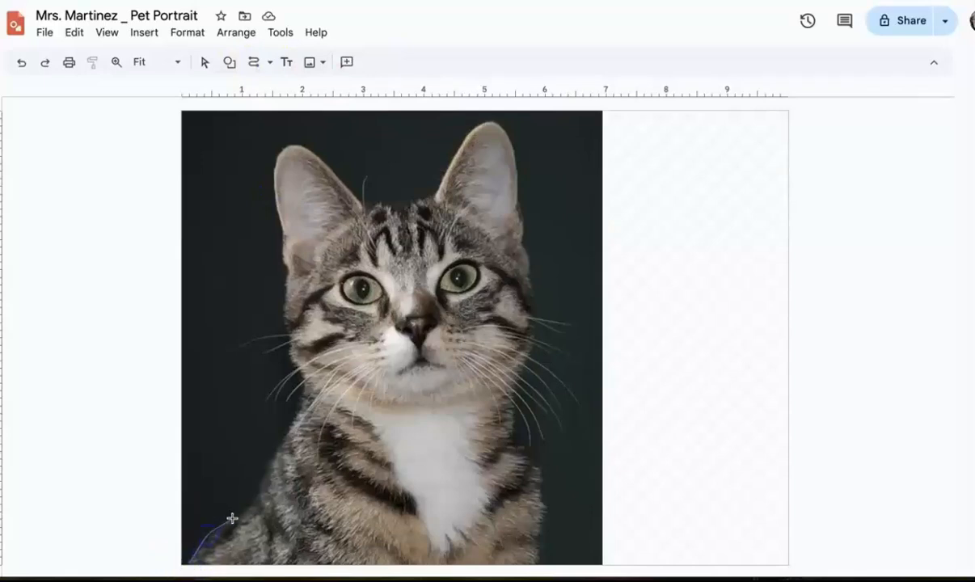
click(268, 463)
click(301, 411)
click(286, 272)
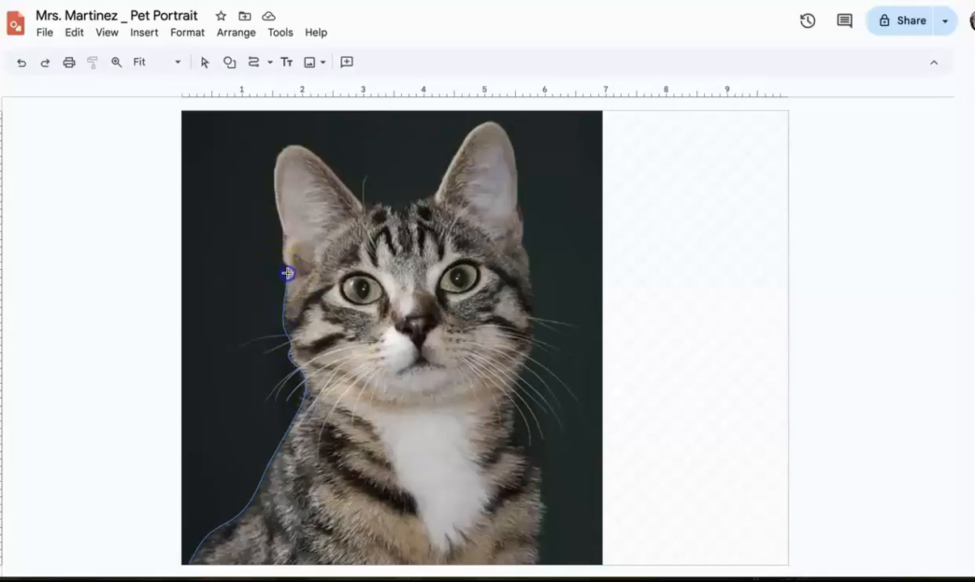
click(269, 192)
click(272, 176)
drag(515, 156, 517, 202)
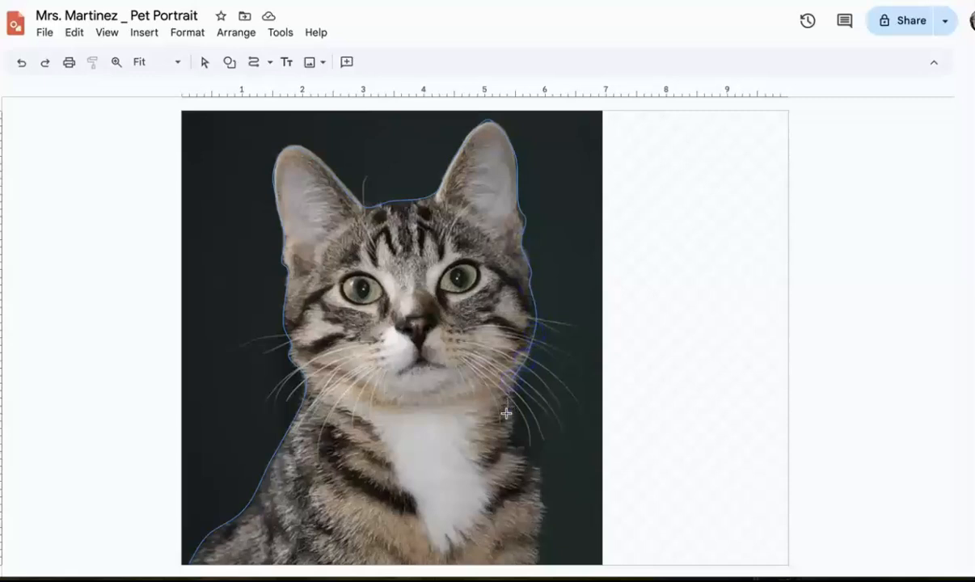
click(512, 417)
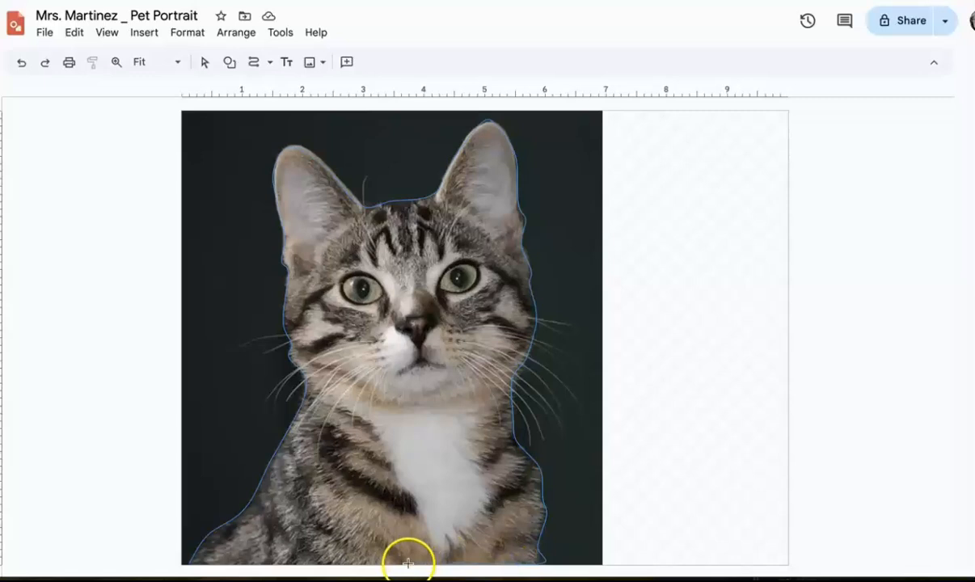
click(270, 563)
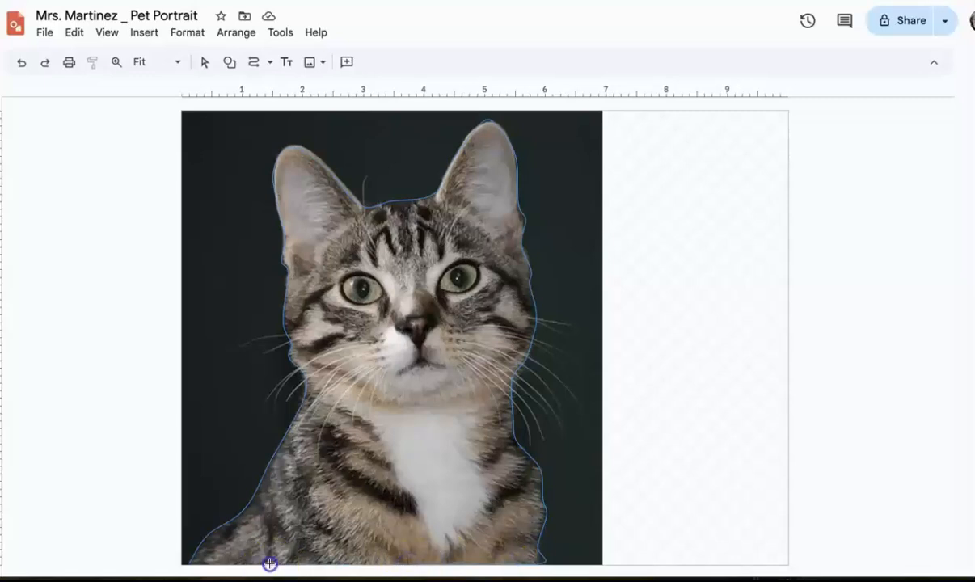
click(191, 561)
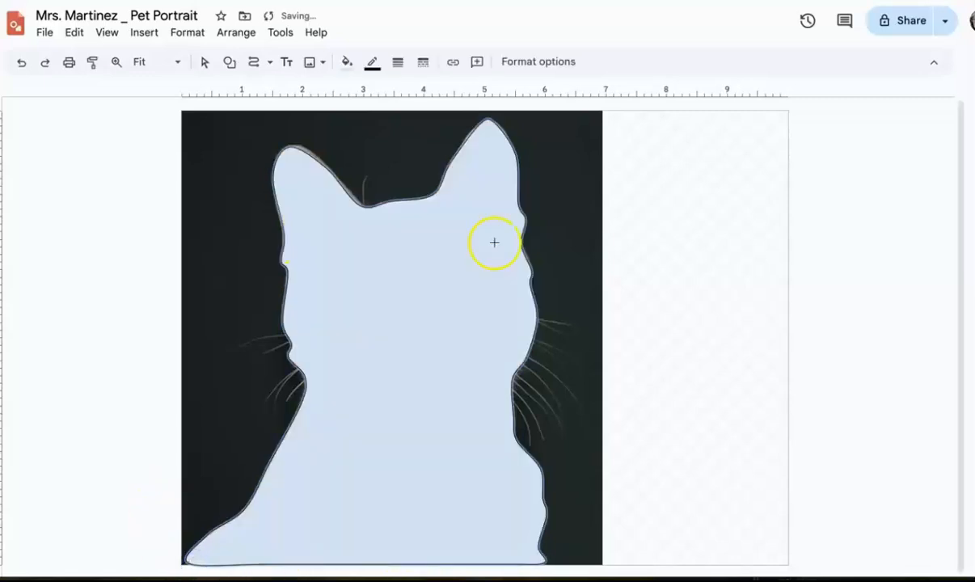
click(347, 62)
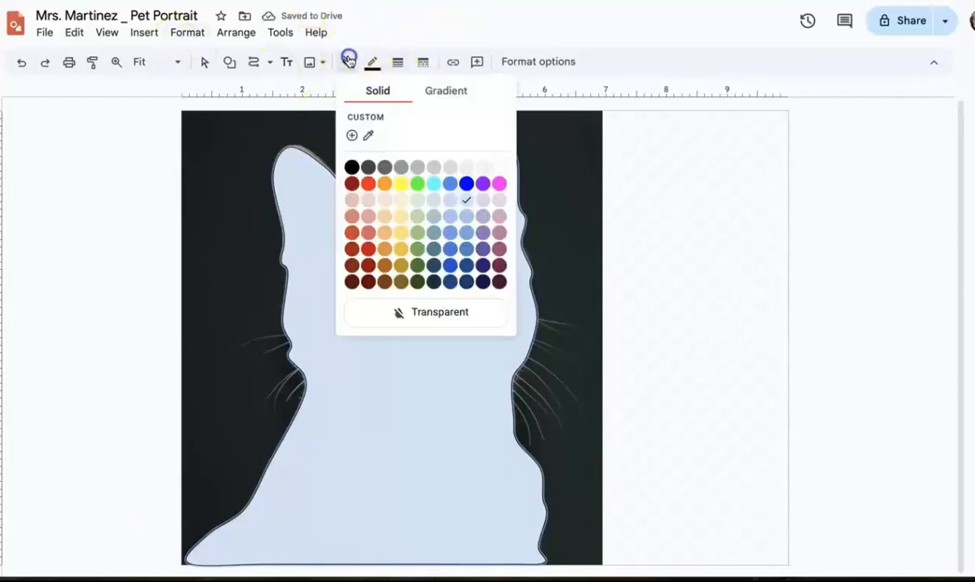
click(392, 24)
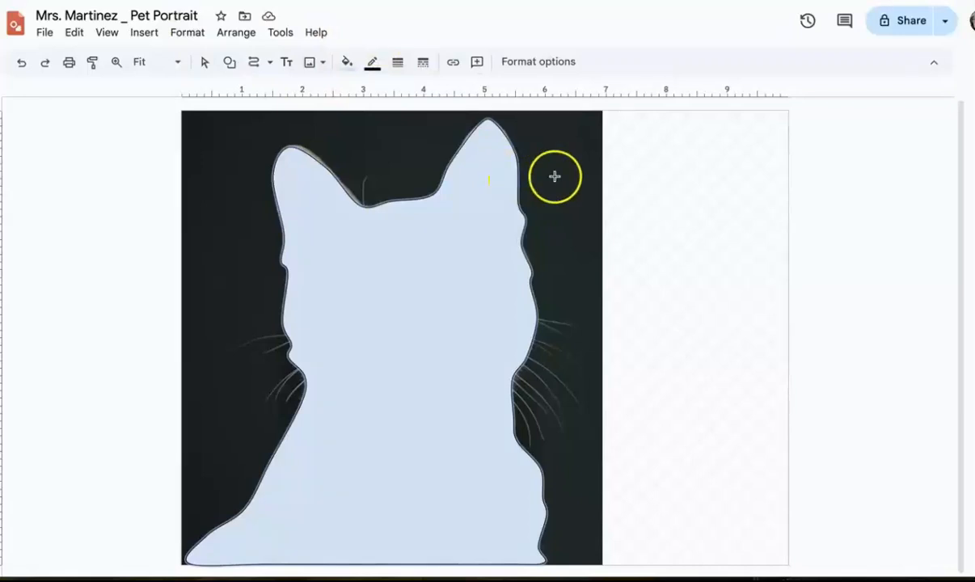
Try to bring the cat photo to the front of the traced silhouette.
click(204, 62)
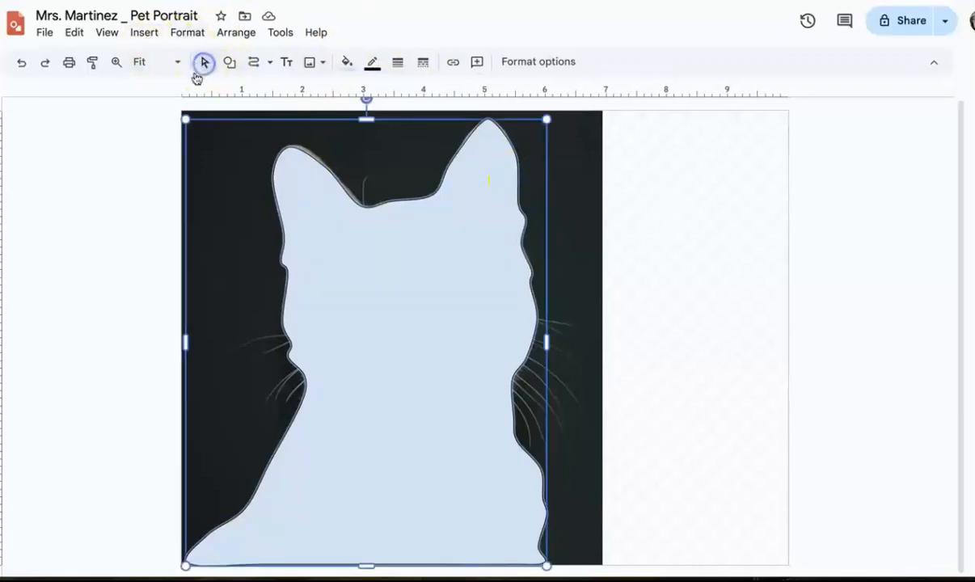
click(228, 192)
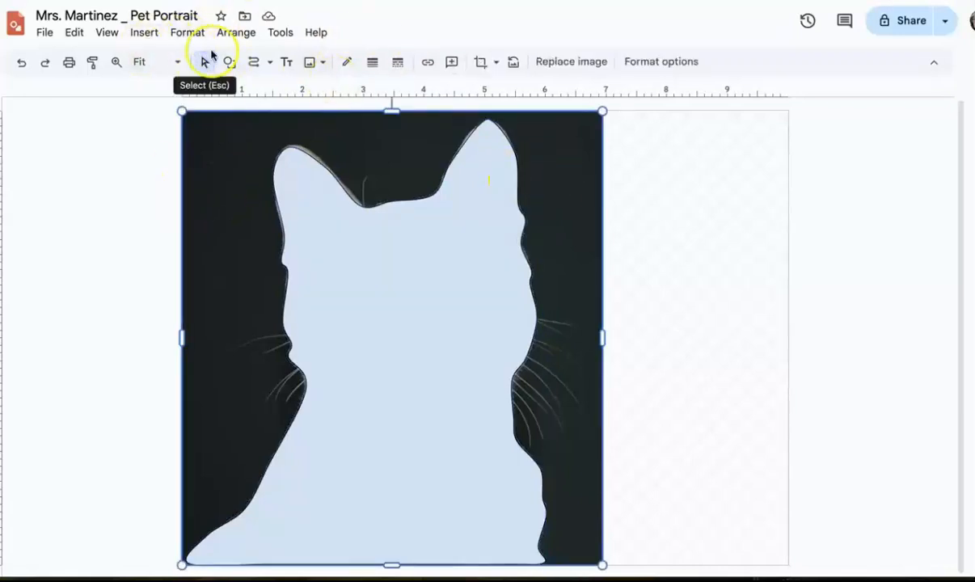
click(236, 35)
mouse_move(226, 59)
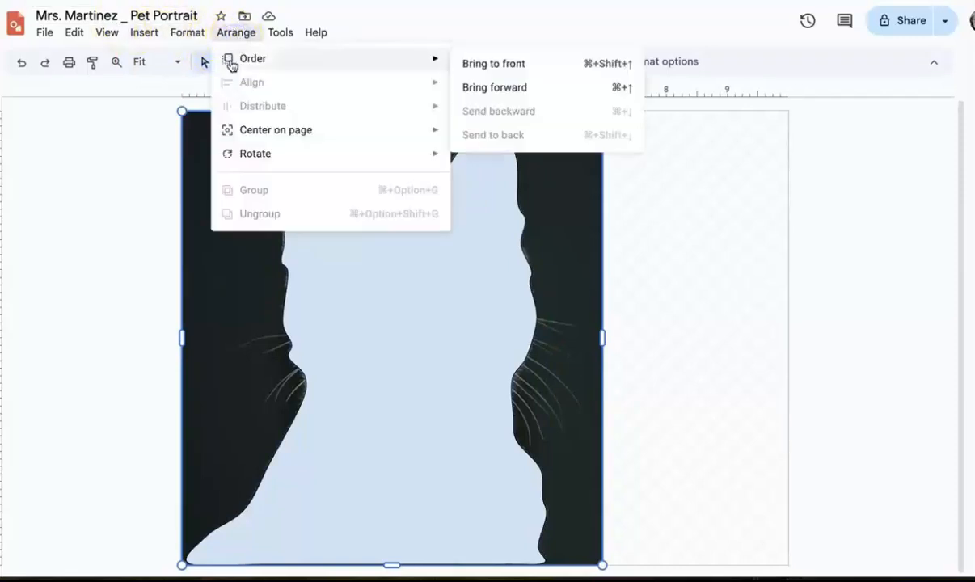
click(468, 60)
Send the traced silhouette backward so it lies behind the cat photo.
click(471, 249)
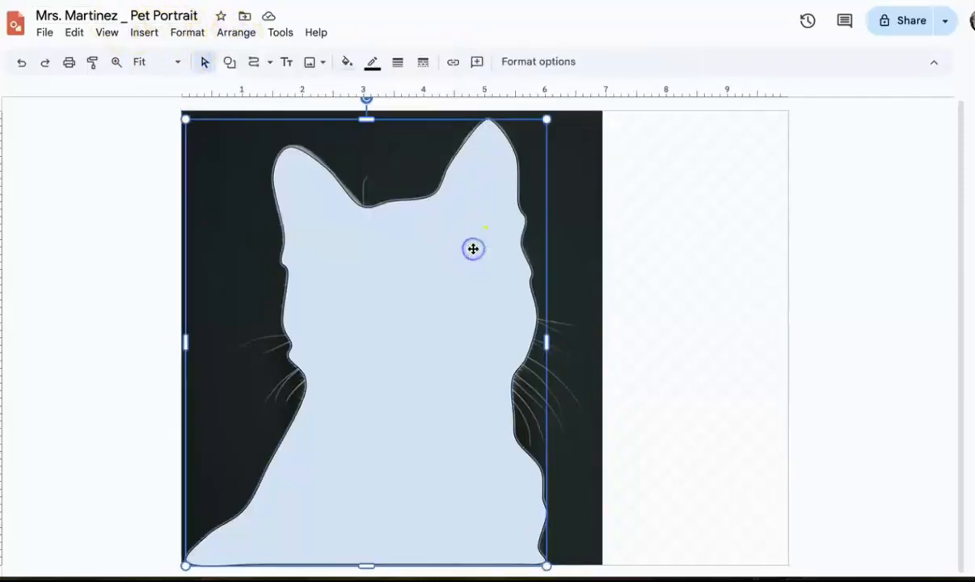
click(229, 33)
mouse_move(247, 63)
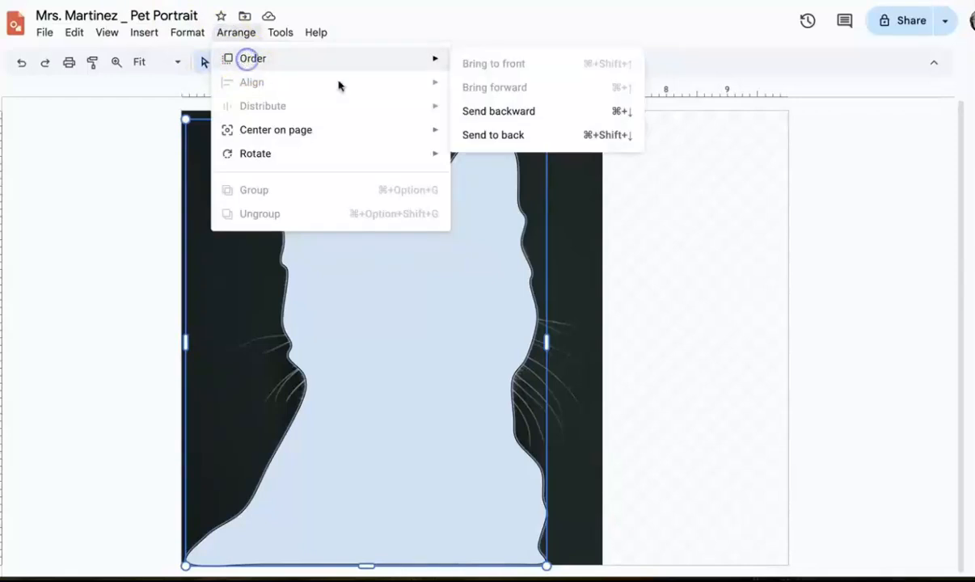
click(484, 120)
click(651, 234)
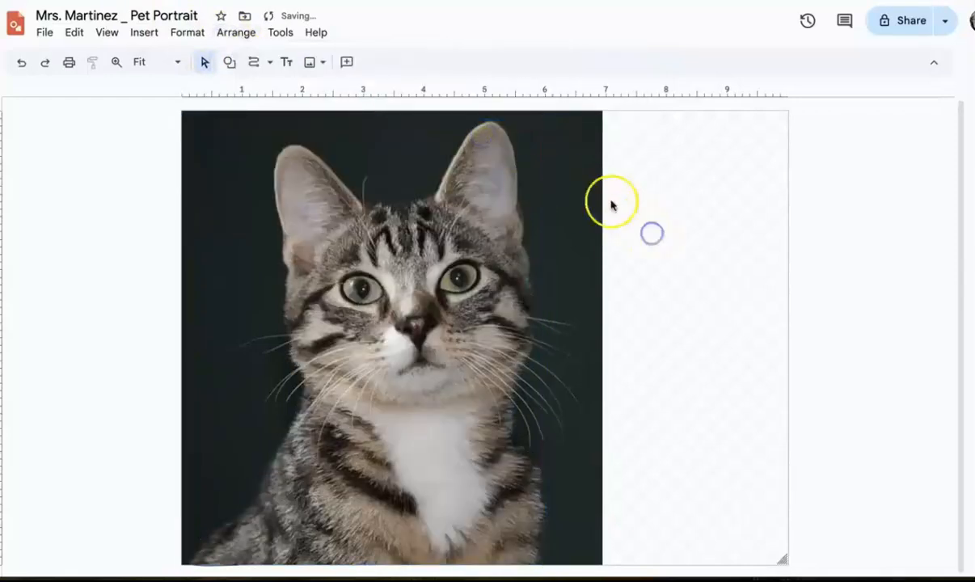
Delete the cat photo to check the silhouette behind it, and undo the deletion.
click(583, 191)
key(Delete)
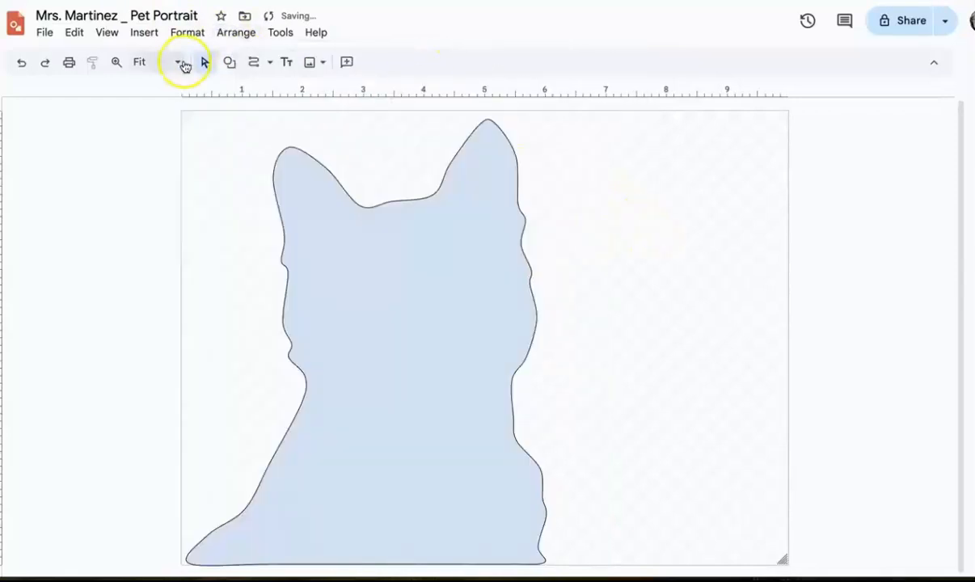
click(22, 62)
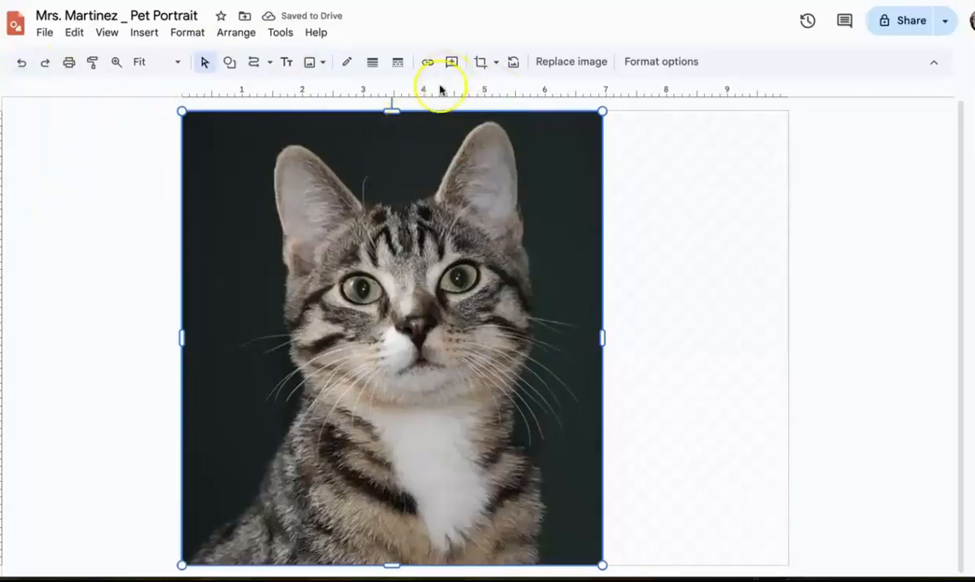
Trace the inner area of the ear on the photo's right side as a closed shape with the Curve tool.
click(256, 62)
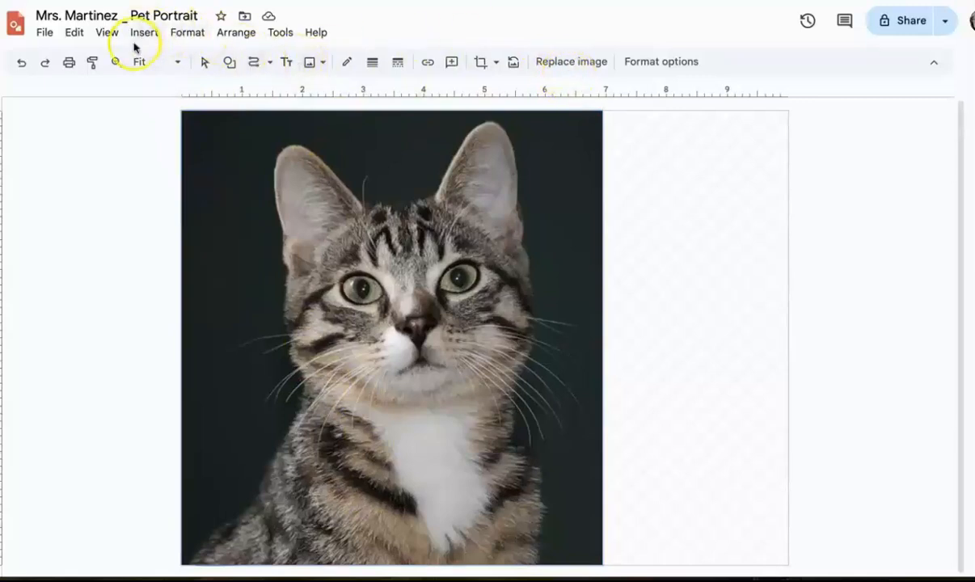
click(105, 34)
click(104, 38)
click(123, 71)
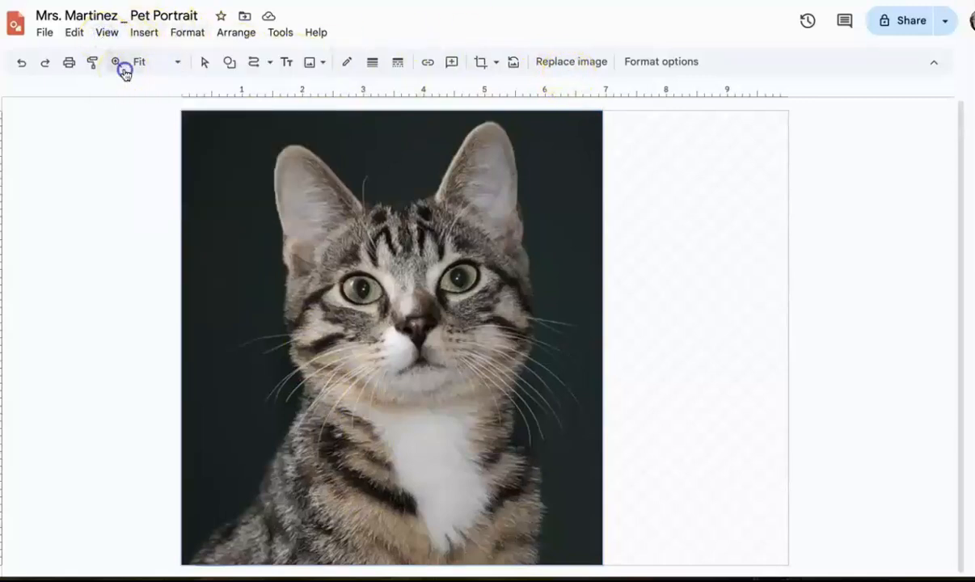
click(178, 62)
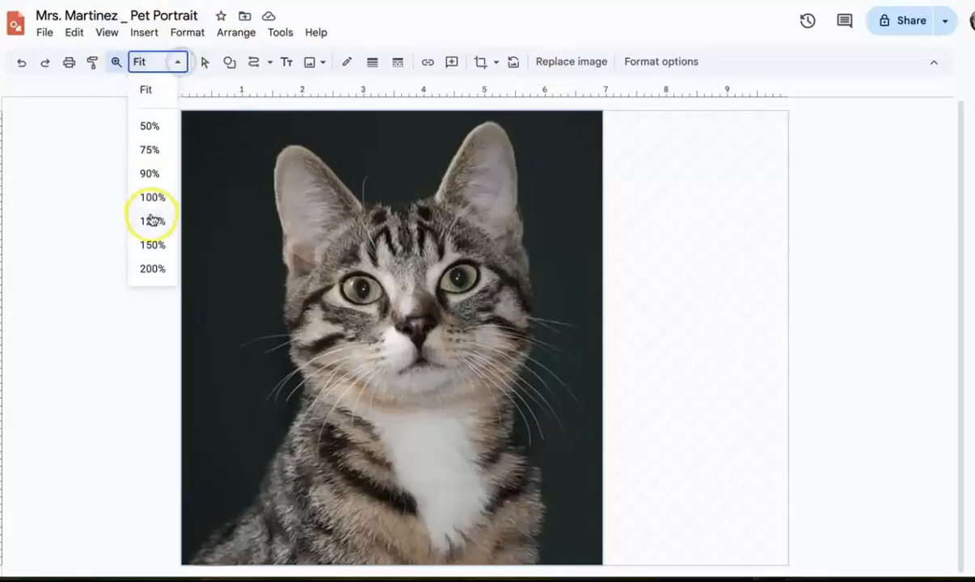
click(152, 268)
scroll(261, 299, up, 3)
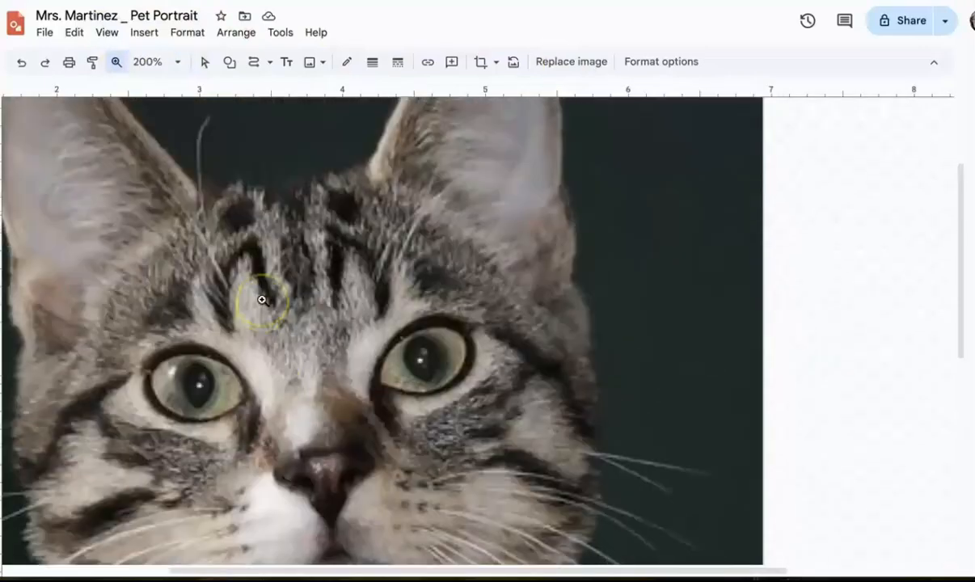
scroll(261, 299, up, 2)
click(250, 63)
click(428, 302)
click(450, 208)
click(502, 167)
click(534, 220)
click(549, 333)
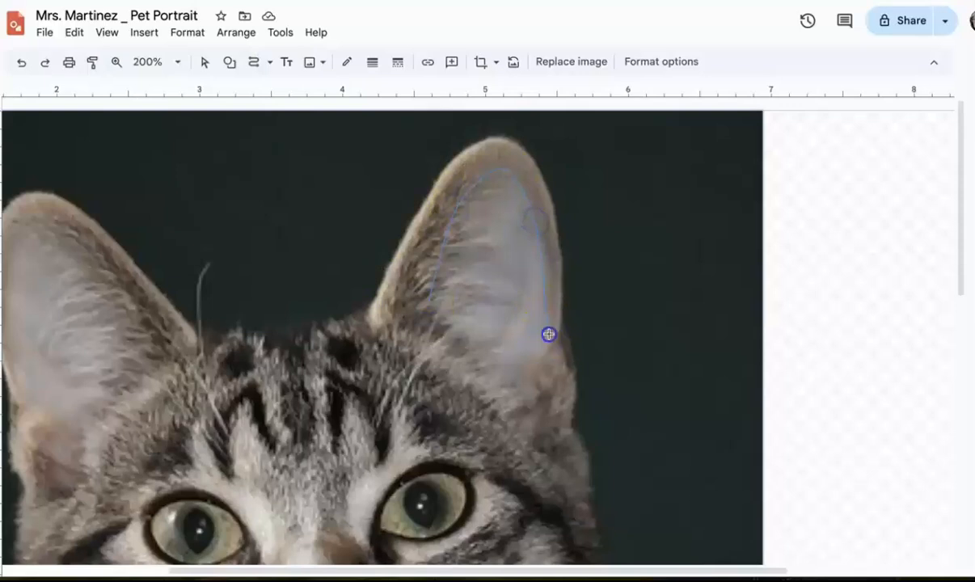
click(512, 387)
click(469, 328)
click(430, 304)
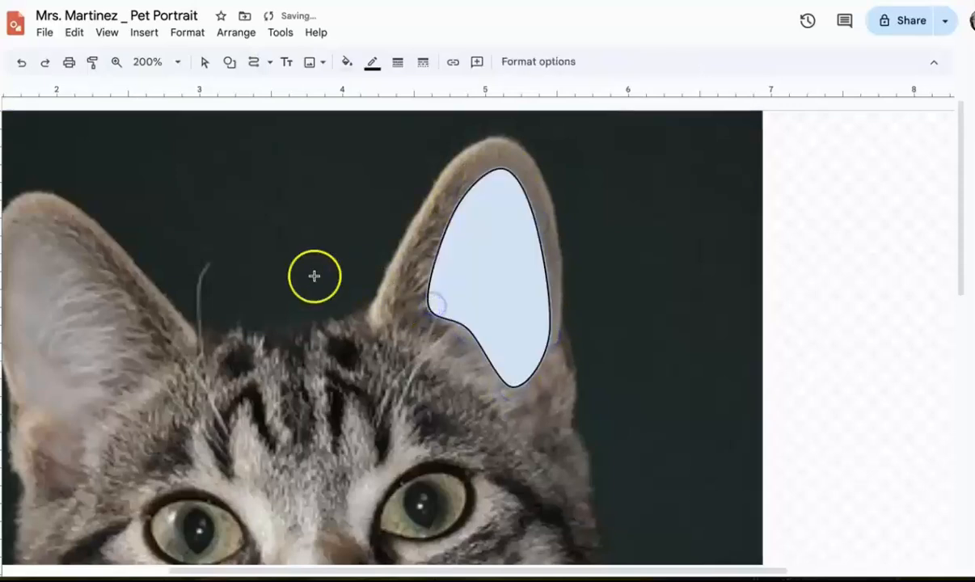
Trace the inner area of the ear on the photo's left side as a closed curve shape.
scroll(331, 276, left, 3)
scroll(331, 276, left, 2)
click(383, 338)
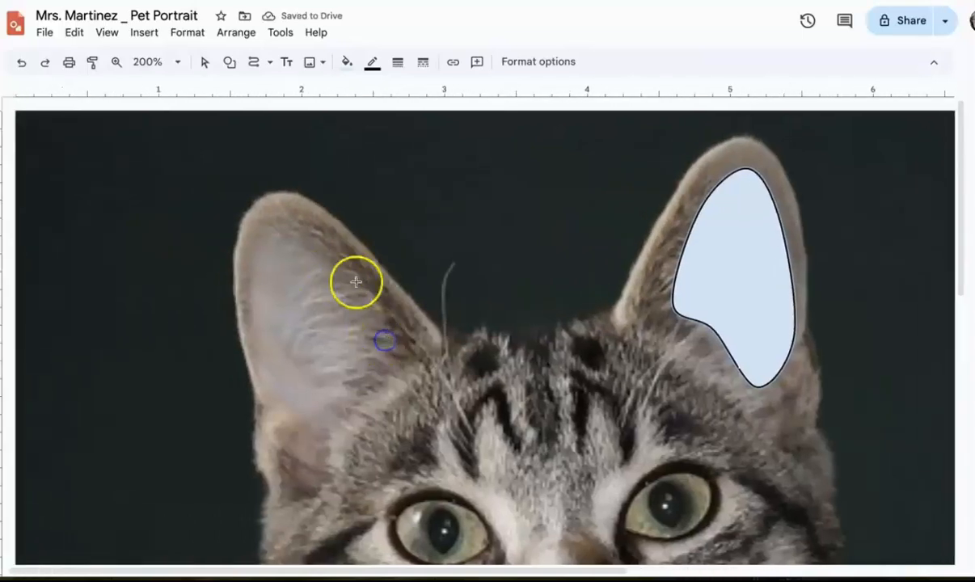
click(333, 256)
click(270, 225)
click(249, 303)
click(270, 391)
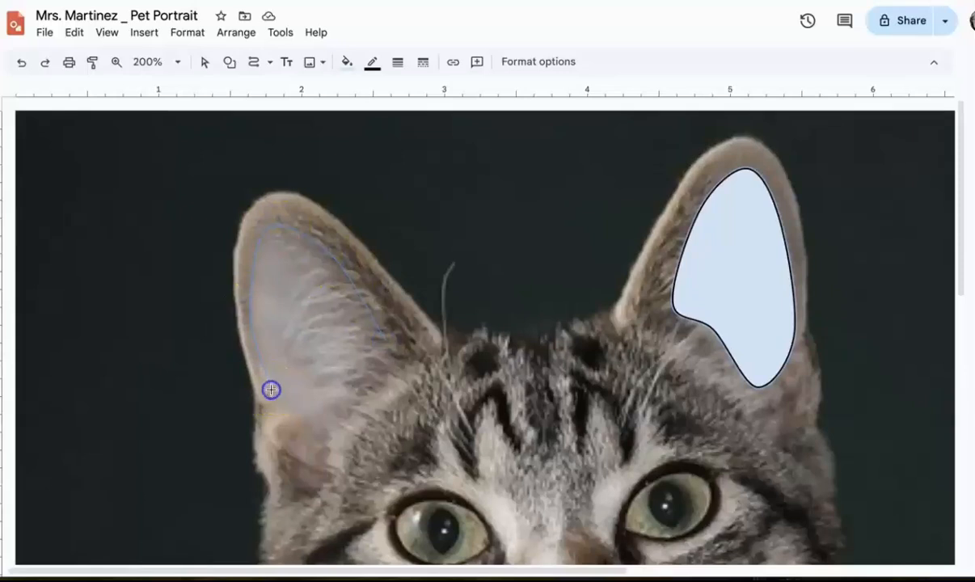
click(307, 427)
click(357, 396)
double_click(385, 344)
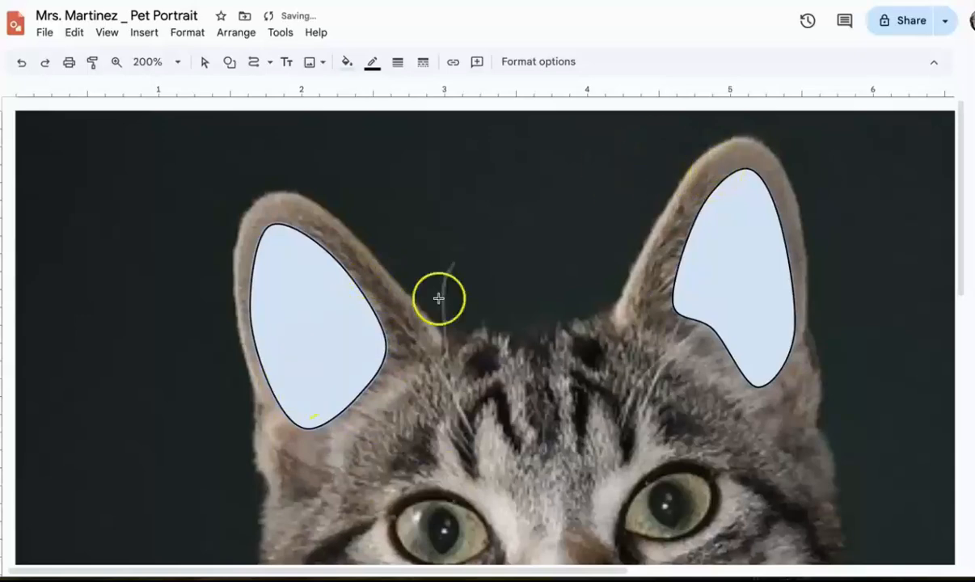
scroll(443, 434, down, 5)
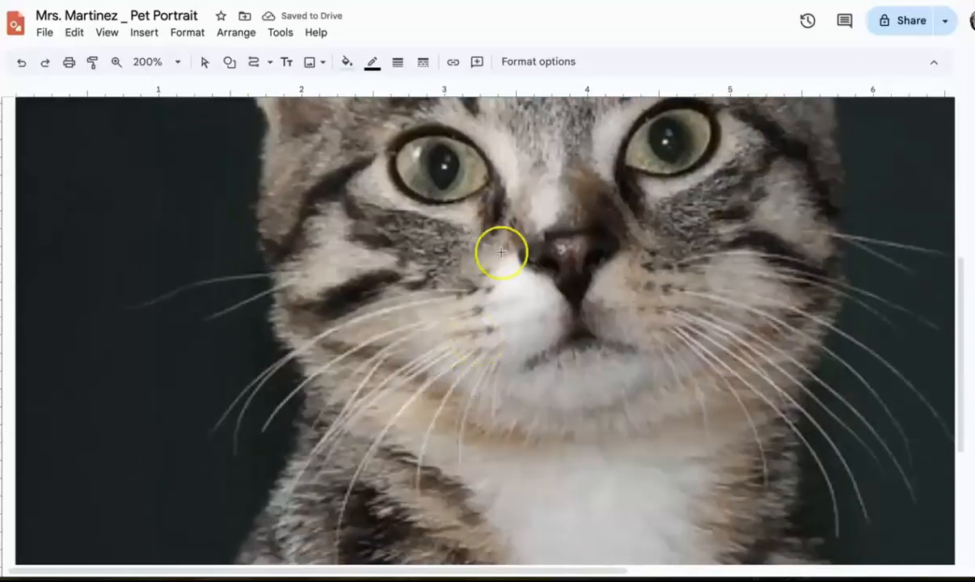
click(603, 229)
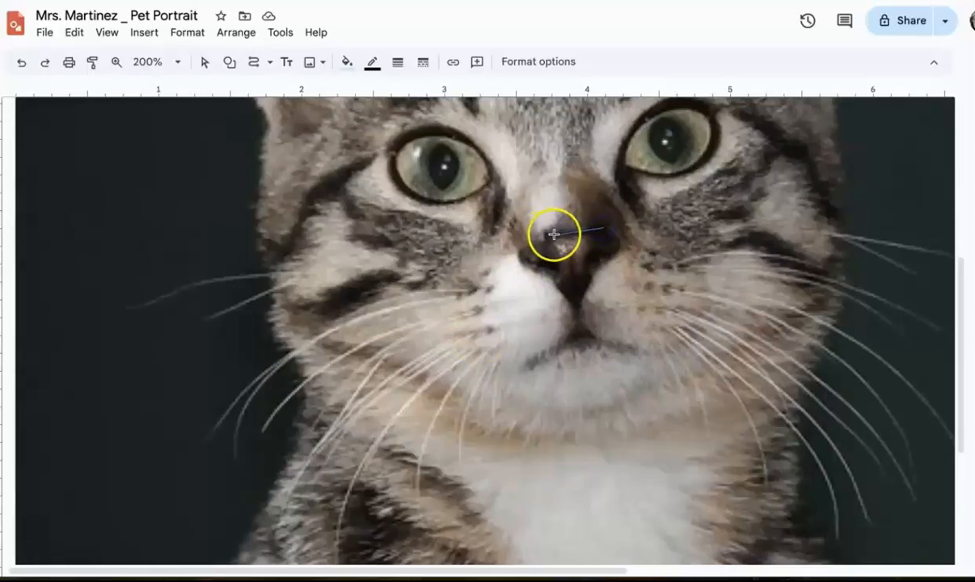
click(550, 231)
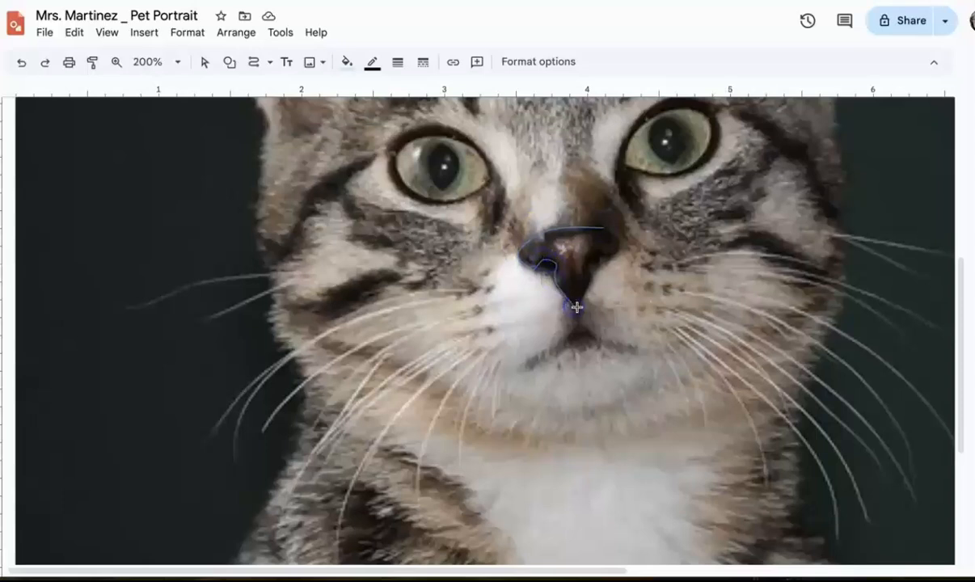
double_click(577, 308)
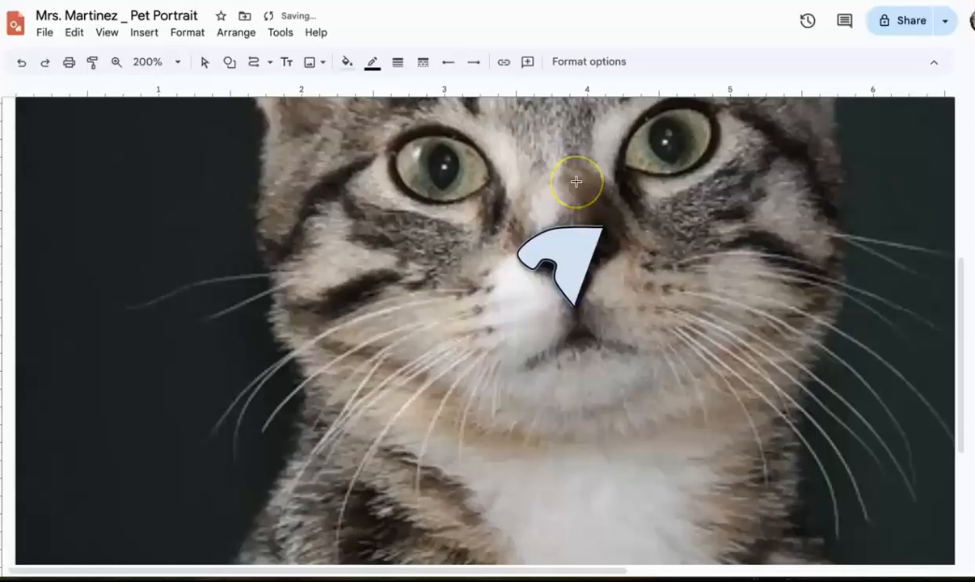
key(Delete)
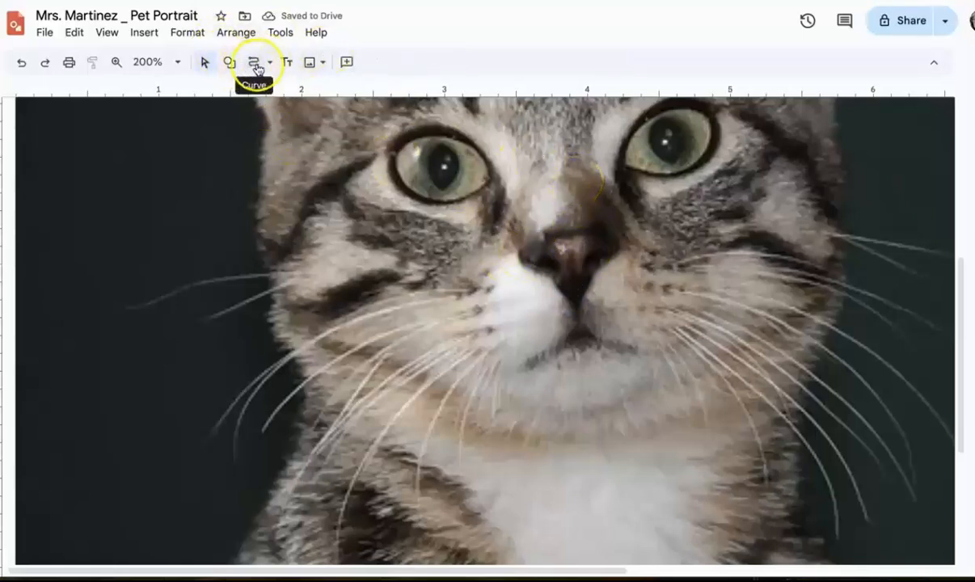
Trace the cat's nose with the Curve tool as five adjoining closed shapes: centre, lower tip, upper band and two nostrils.
click(229, 62)
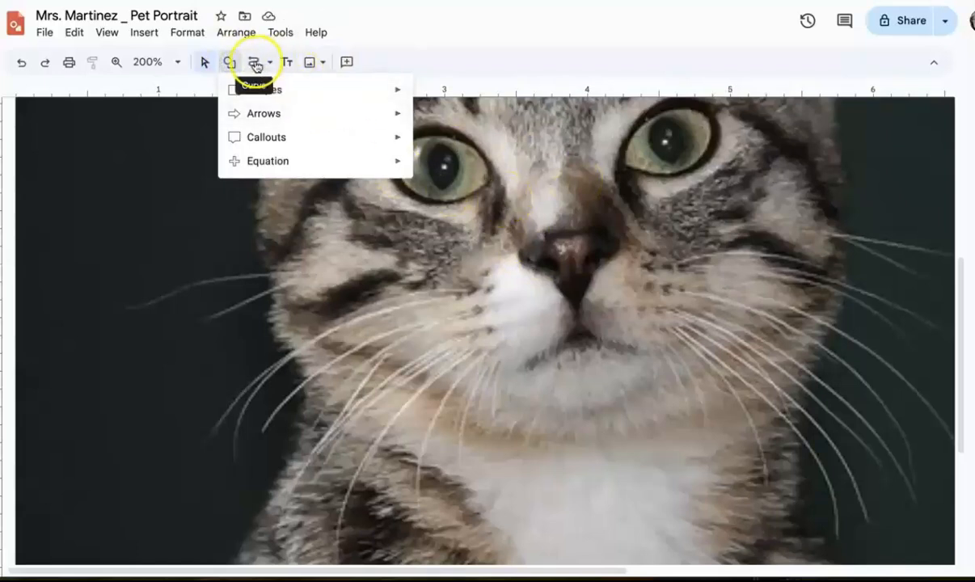
click(256, 66)
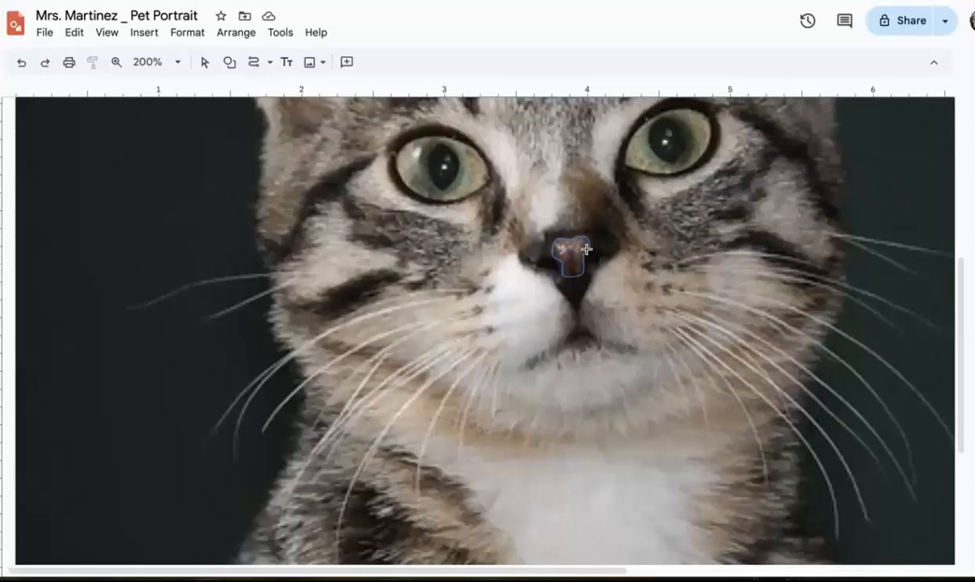
click(587, 249)
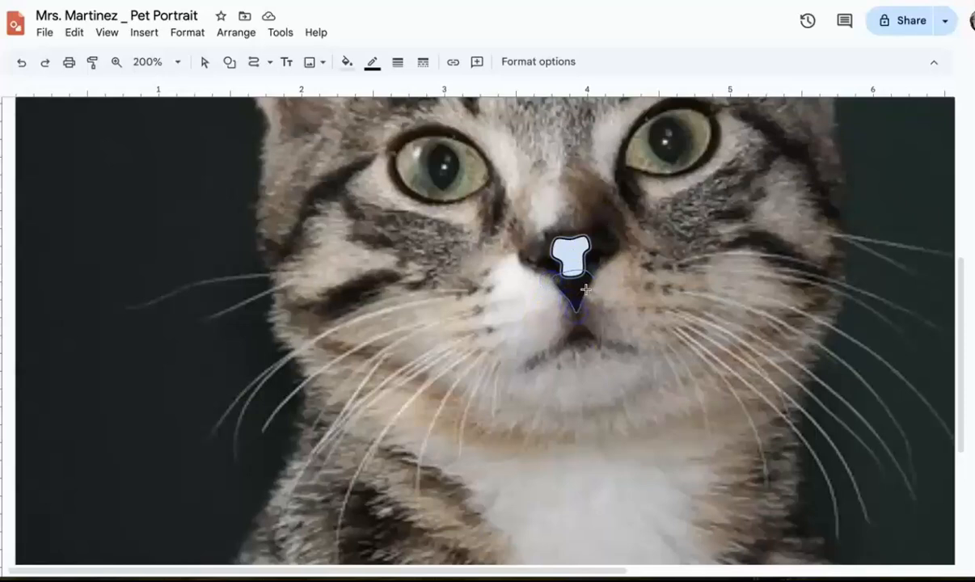
click(594, 279)
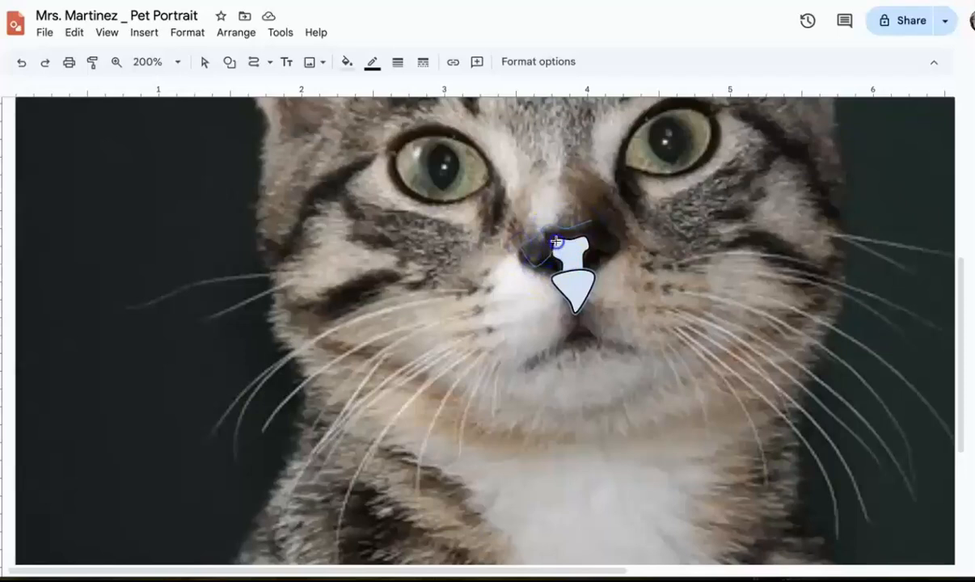
click(596, 220)
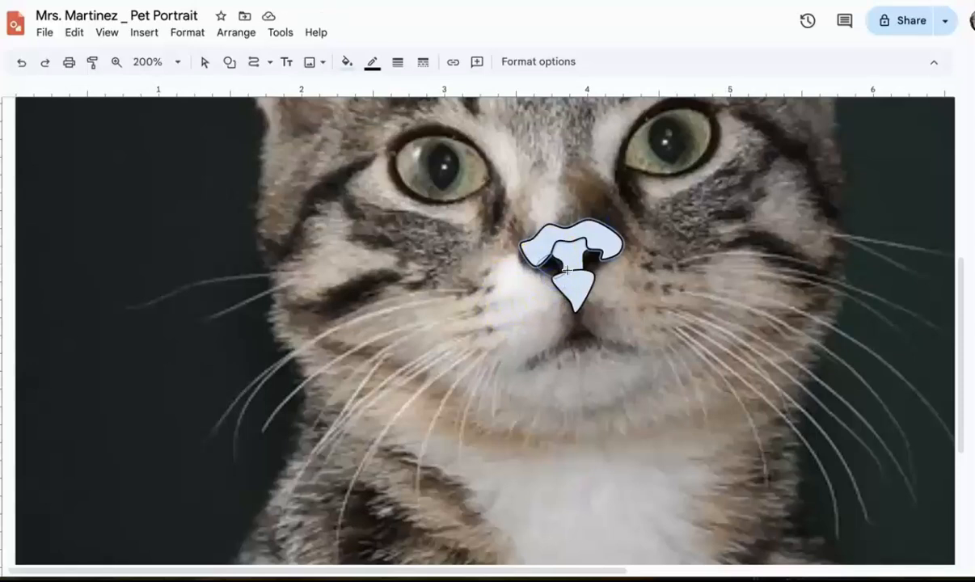
click(553, 255)
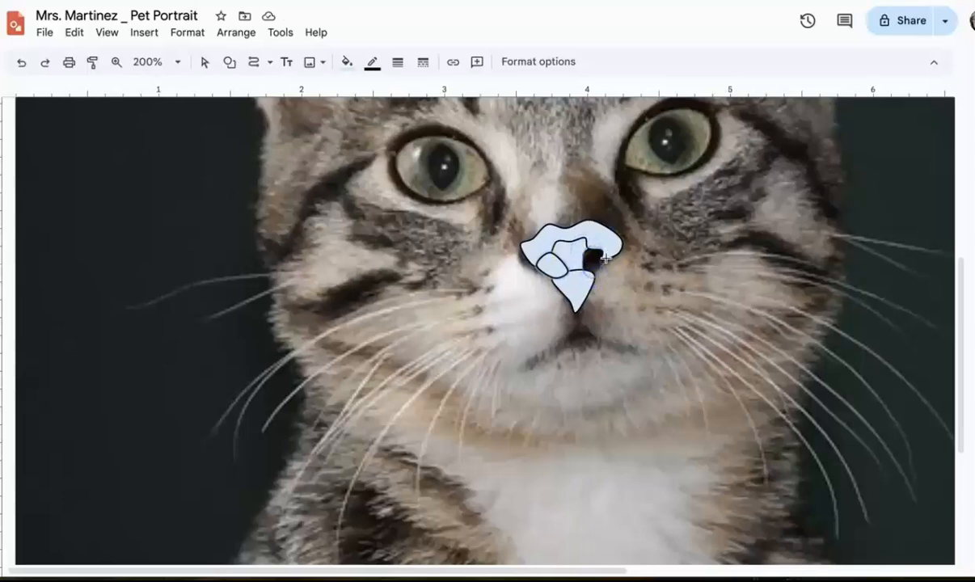
click(602, 250)
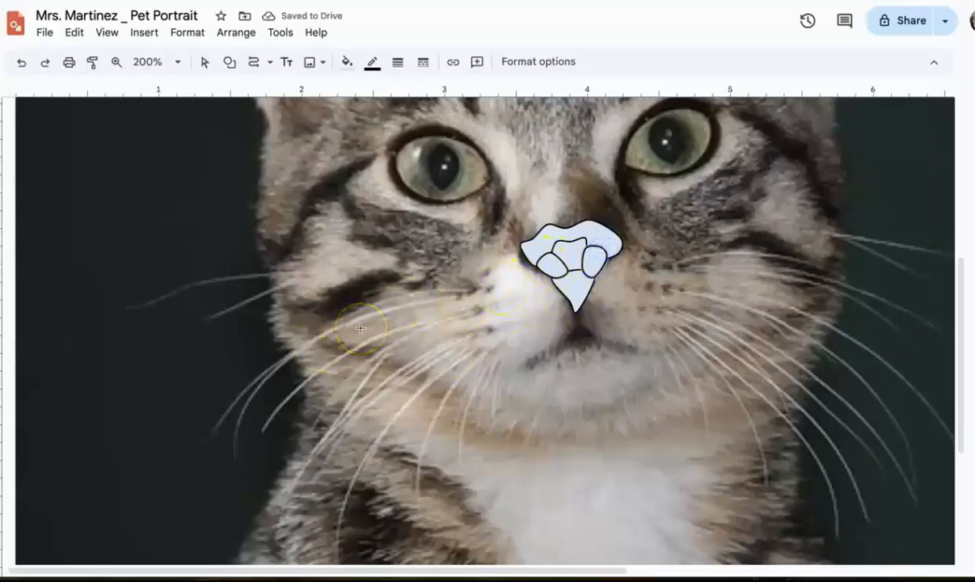
click(347, 62)
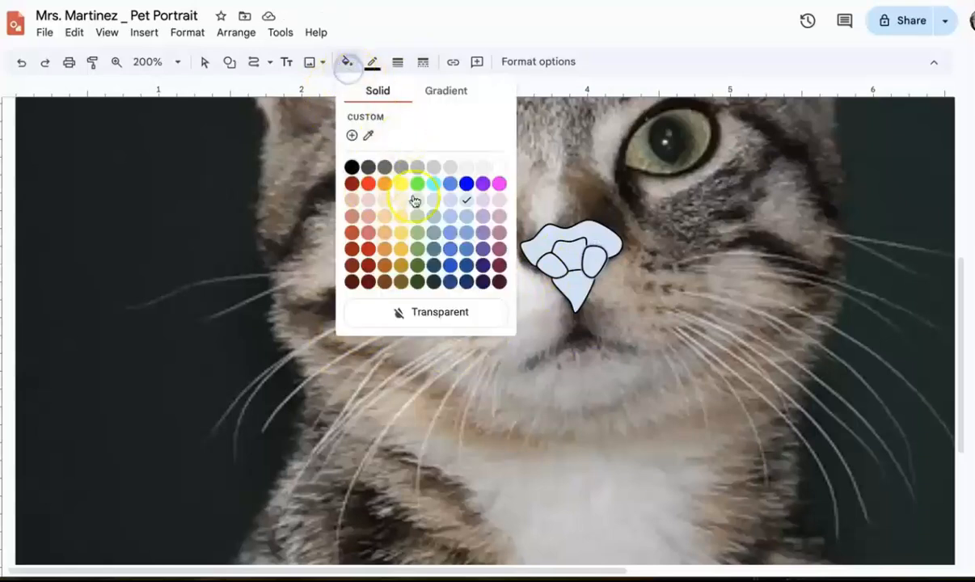
click(562, 240)
double_click(453, 342)
key(Delete)
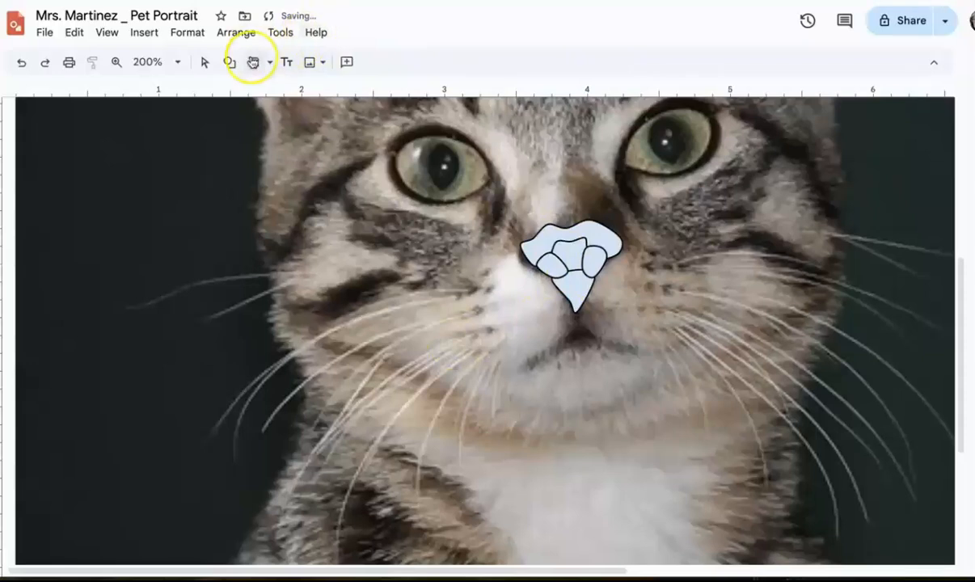
Fill the upper band of the nose with dark red and the central nose shape with pale pink.
click(200, 62)
click(521, 236)
click(347, 61)
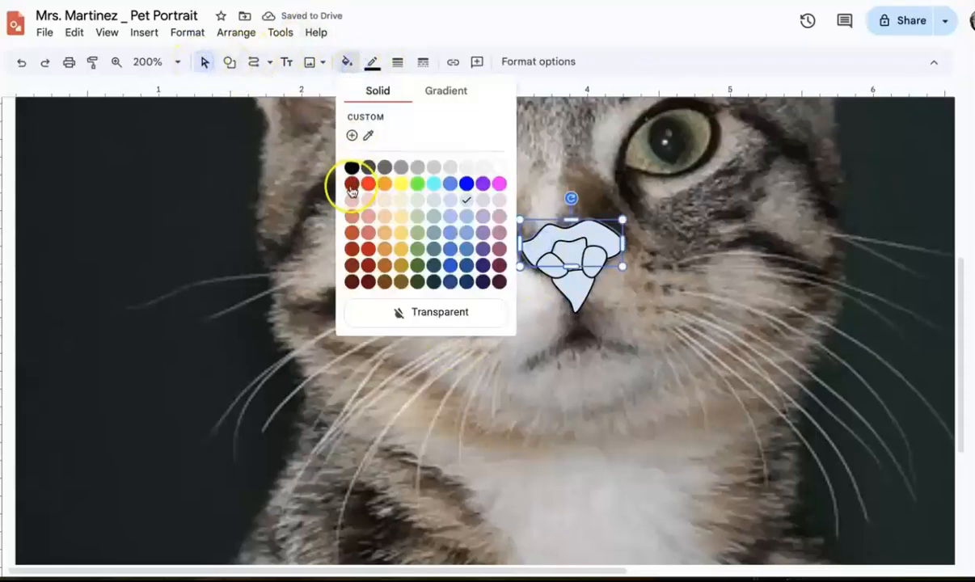
click(352, 184)
click(570, 255)
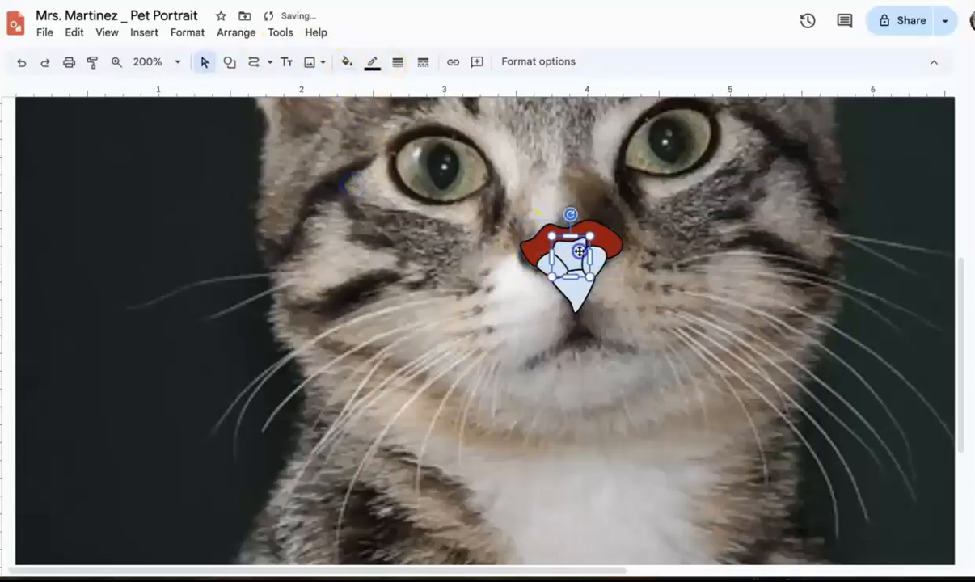
click(346, 61)
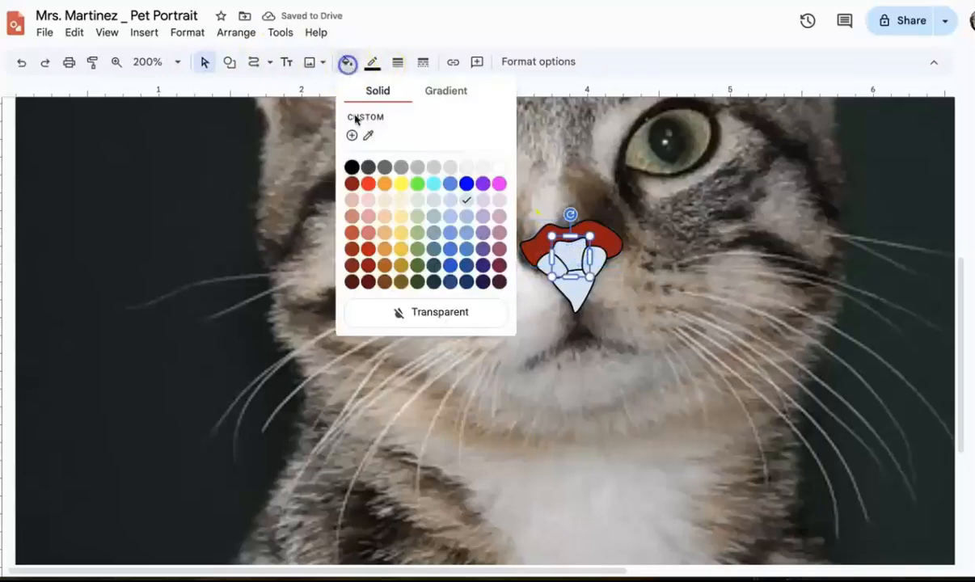
click(352, 201)
Fill both nostril shapes with the same salmon pink.
click(551, 265)
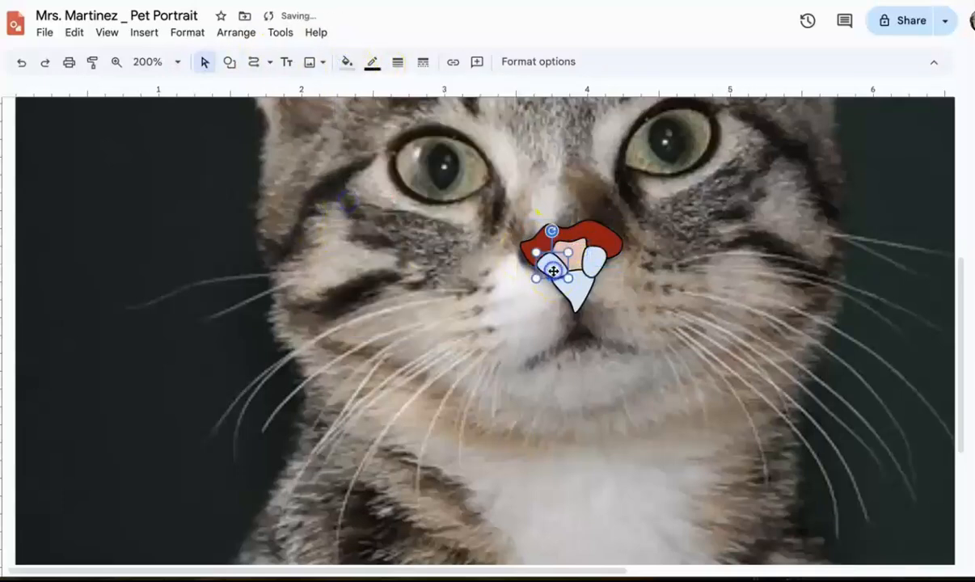
click(347, 62)
click(351, 213)
click(581, 263)
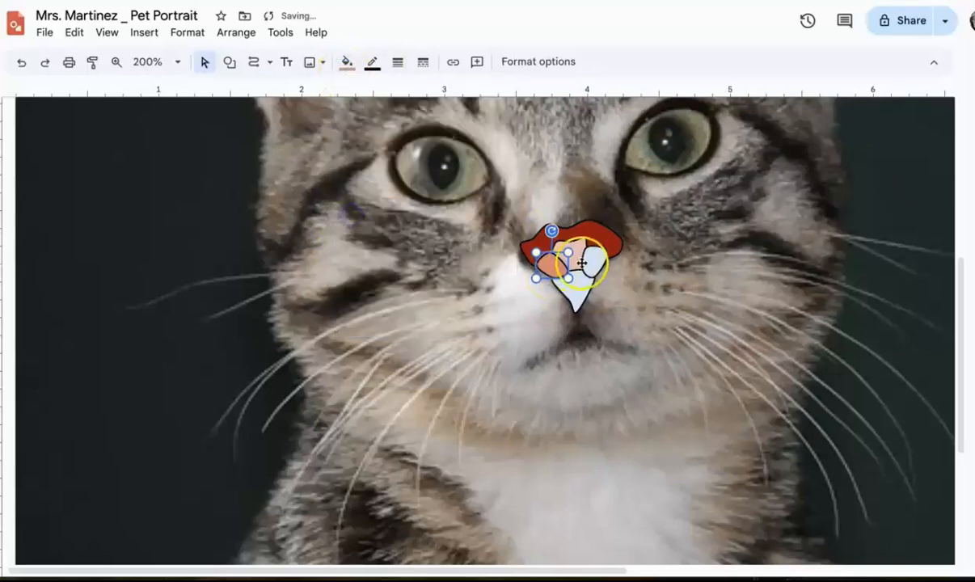
click(347, 62)
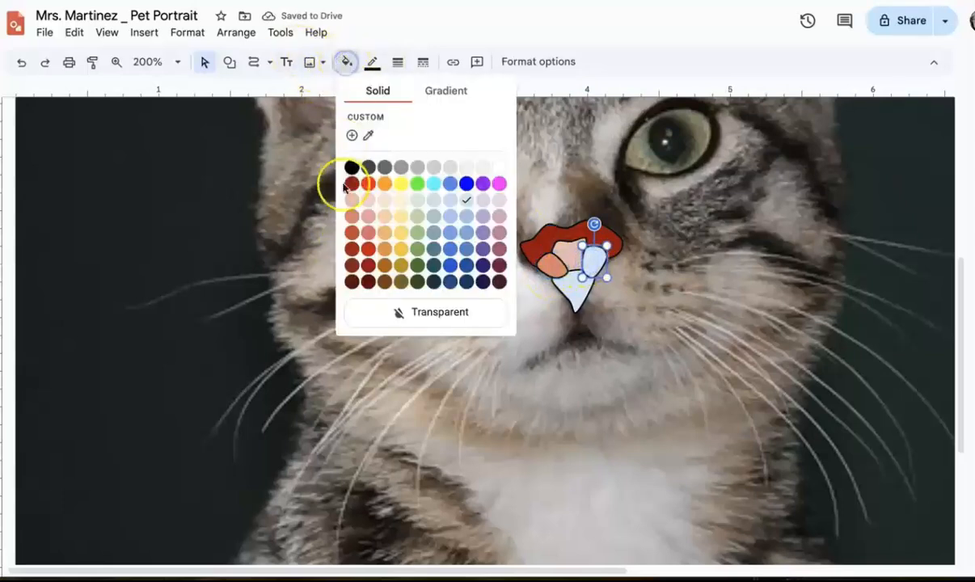
click(350, 216)
Fill the triangular lower tip of the nose with orange-red.
click(570, 283)
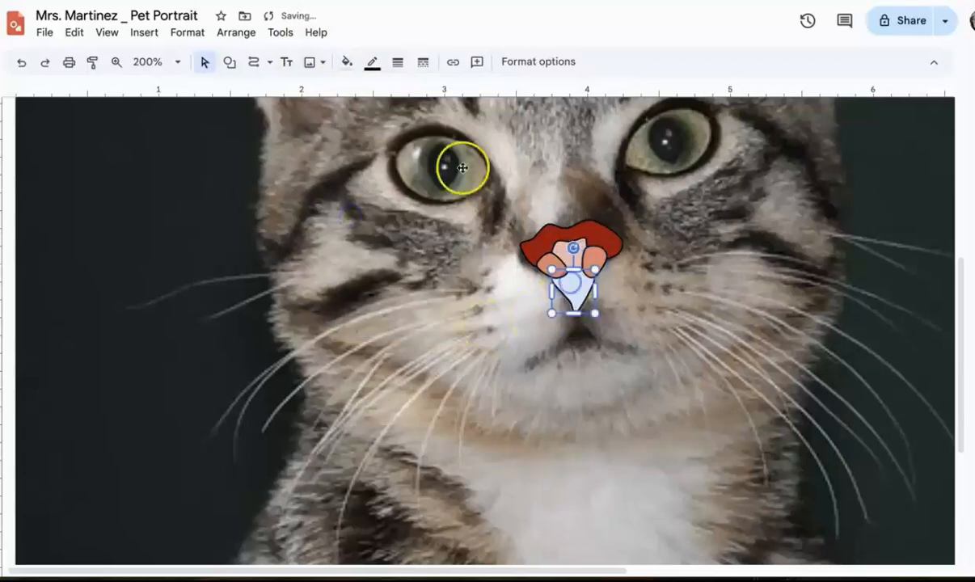
click(347, 61)
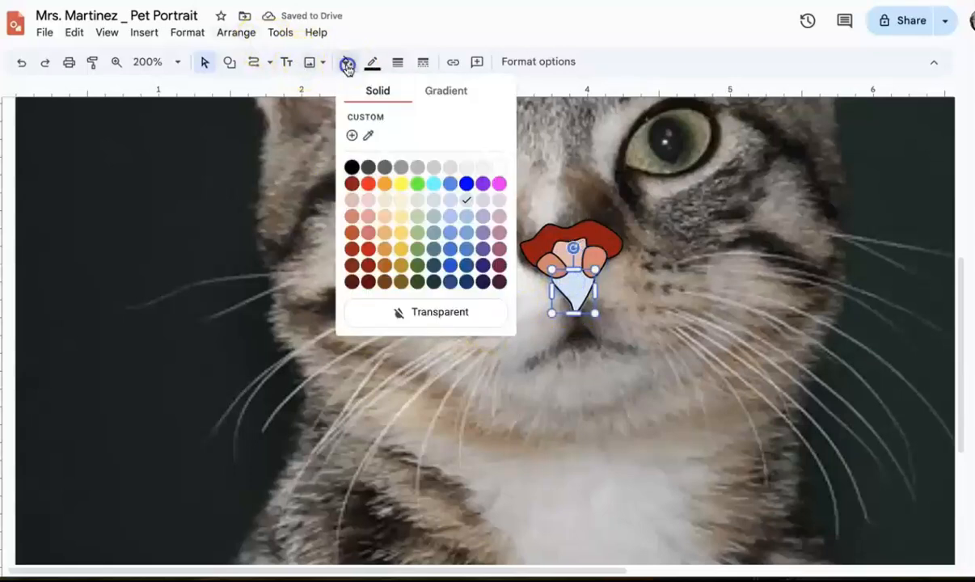
click(354, 234)
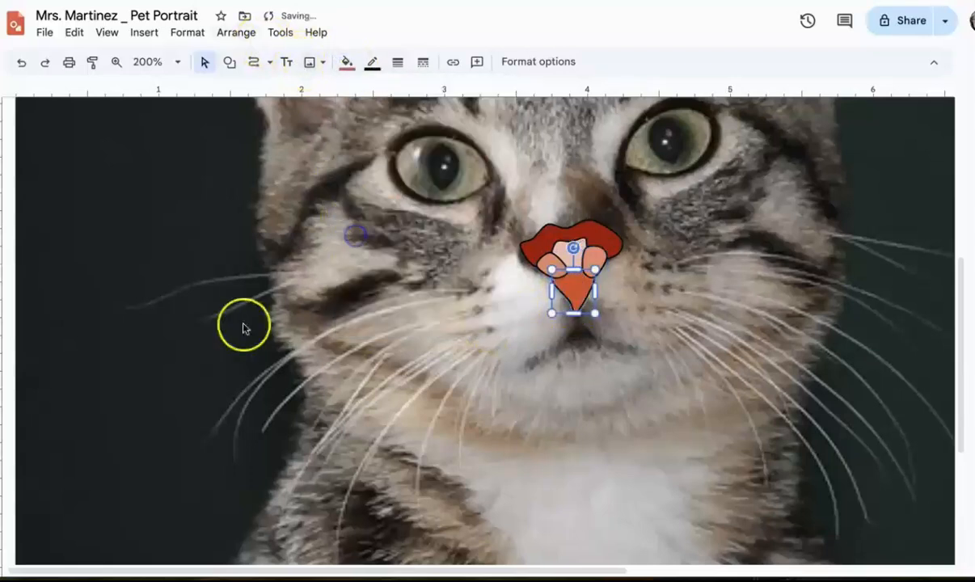
Trace the two small dark spots and the central stripe at the top of the cat's forehead as closed curve shapes.
click(253, 63)
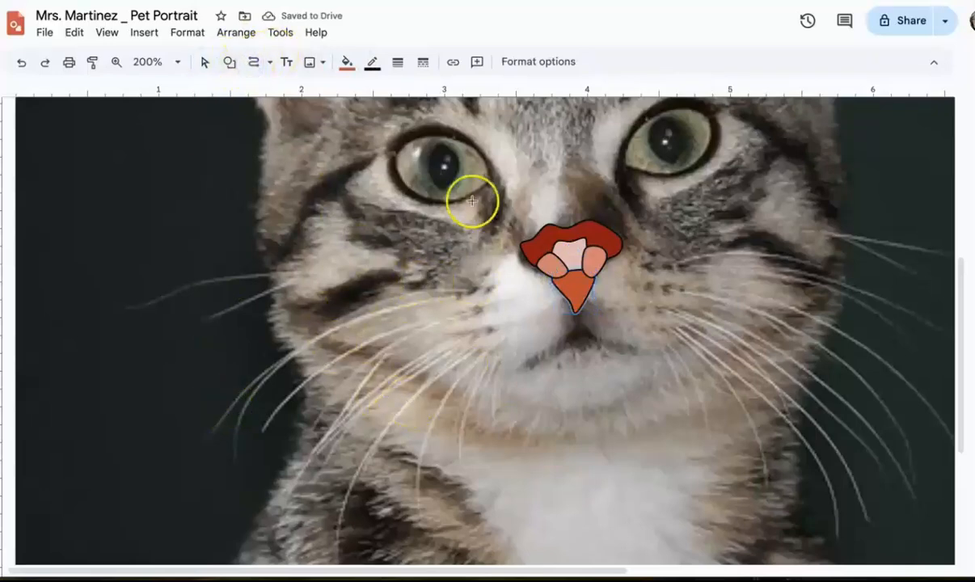
scroll(677, 260, up, 1)
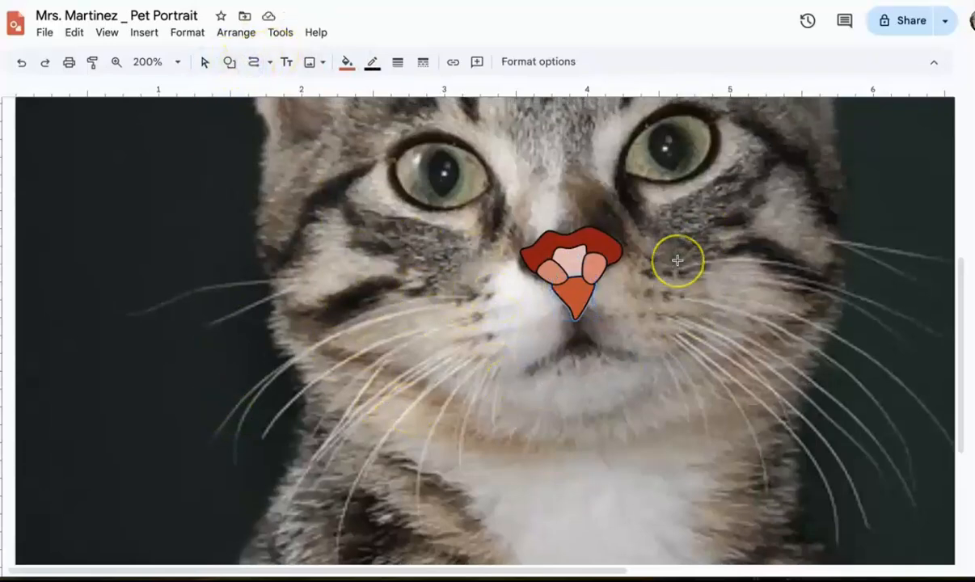
scroll(678, 261, up, 3)
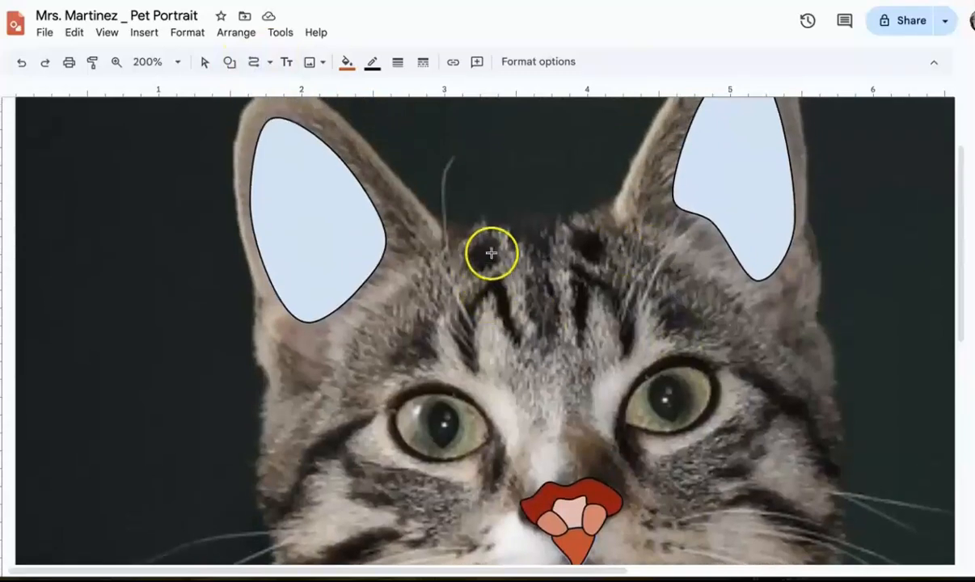
click(497, 263)
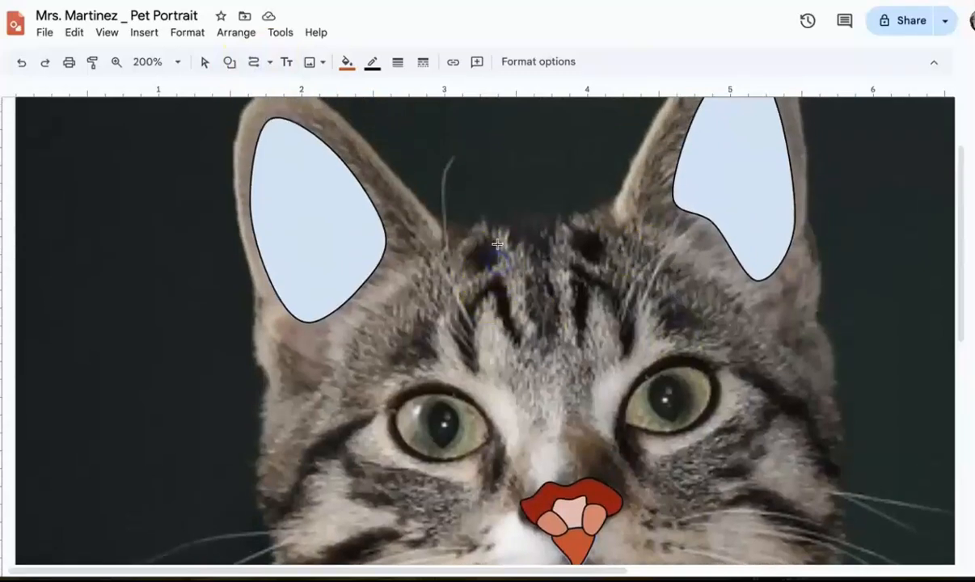
click(498, 241)
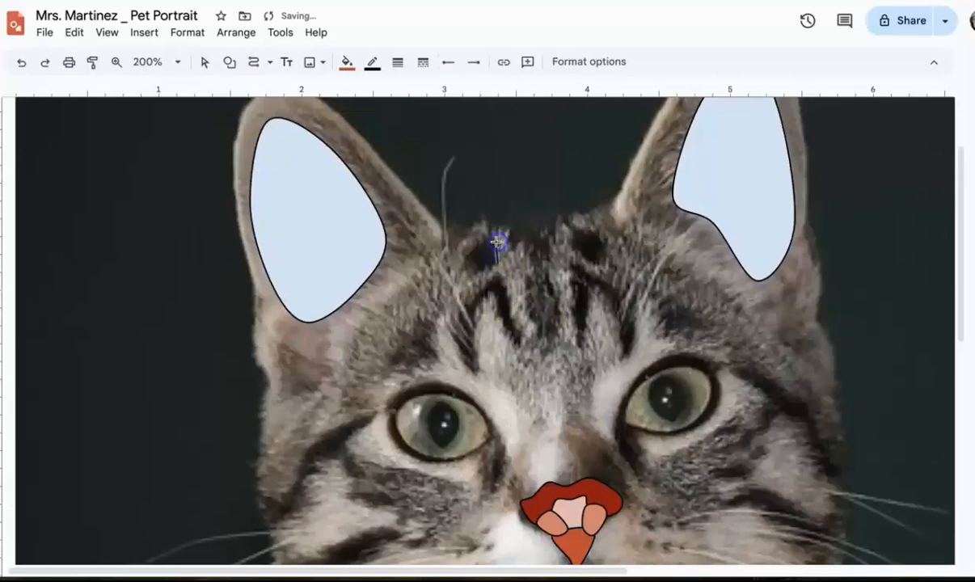
click(460, 267)
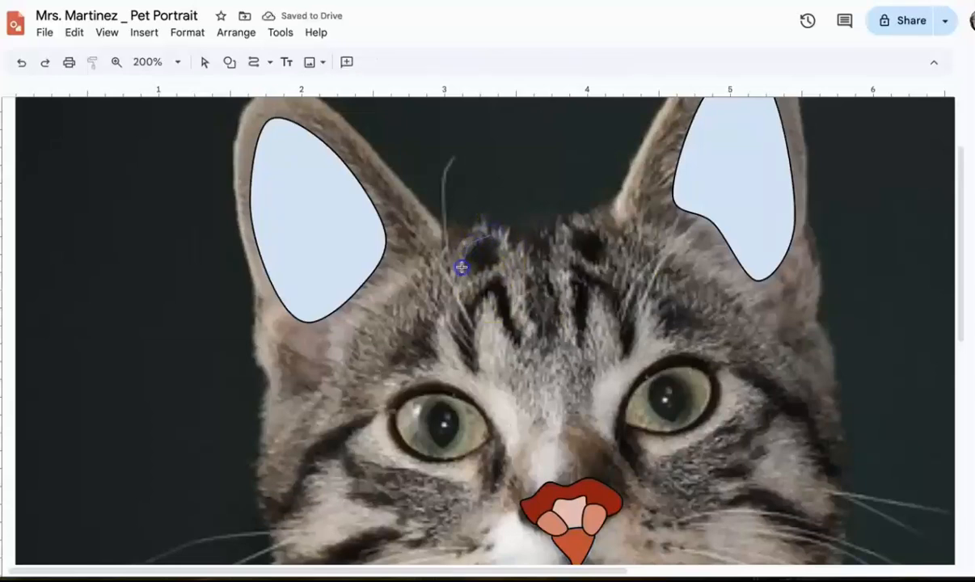
click(493, 237)
click(602, 260)
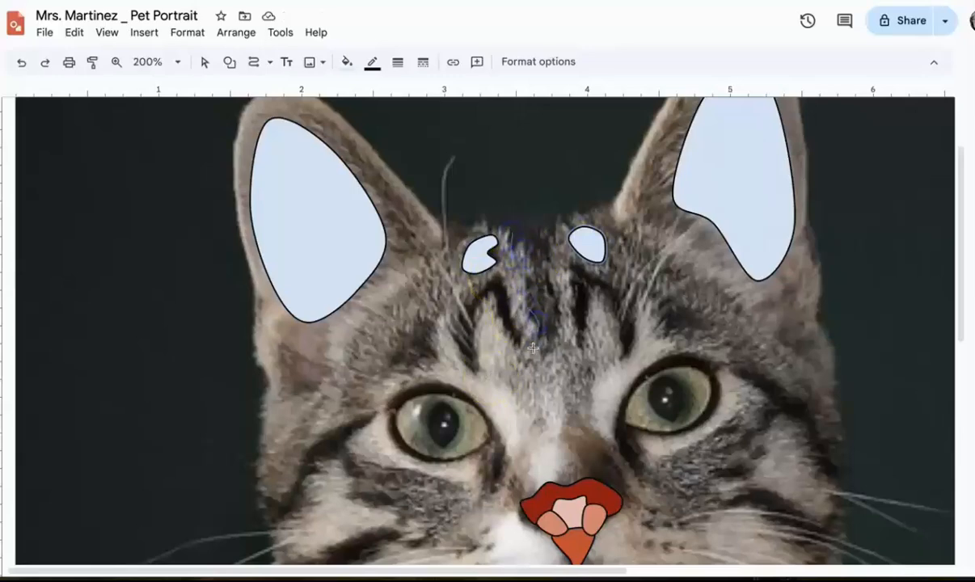
click(559, 215)
click(514, 226)
Trace the branching dark marking beneath and outside the cat's left-hand eye as one closed curve shape.
scroll(430, 380, down, 1)
click(378, 364)
click(357, 406)
click(399, 410)
click(441, 422)
click(457, 457)
click(314, 418)
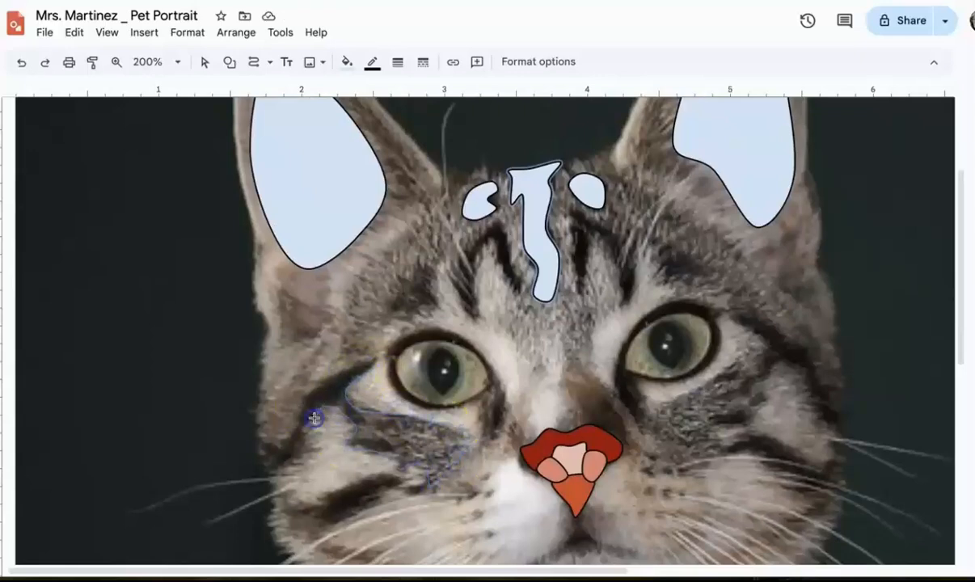
click(374, 356)
Zoom to 250% and trace the dark markings beneath and beside the right-hand eye as separate closed curve shapes.
click(151, 61)
text(250)
key(Return)
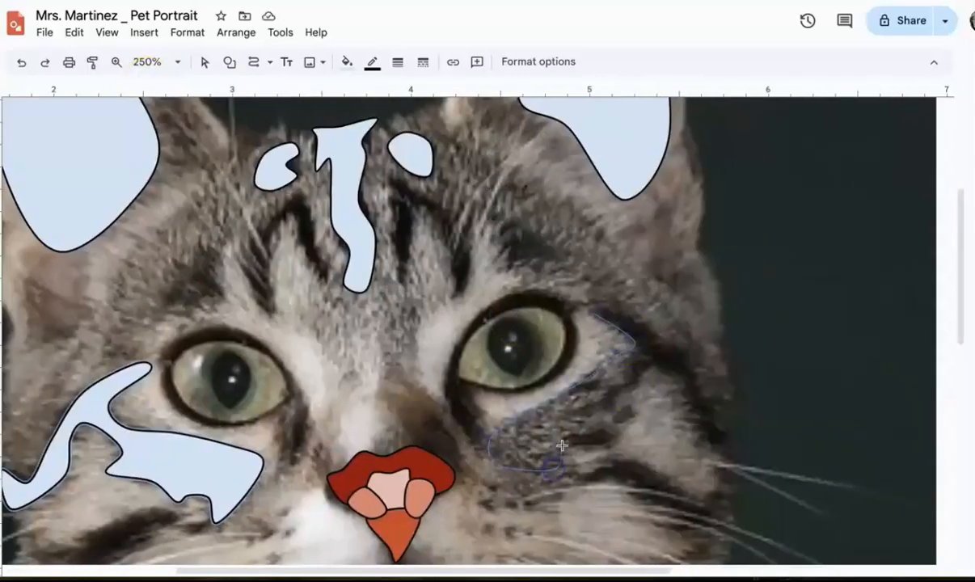
click(603, 397)
click(635, 349)
click(616, 356)
click(583, 447)
click(564, 428)
click(622, 412)
Trace the arched dark stripe running from the outer corner of the right-hand eye down to the cheek edge.
click(681, 349)
click(726, 454)
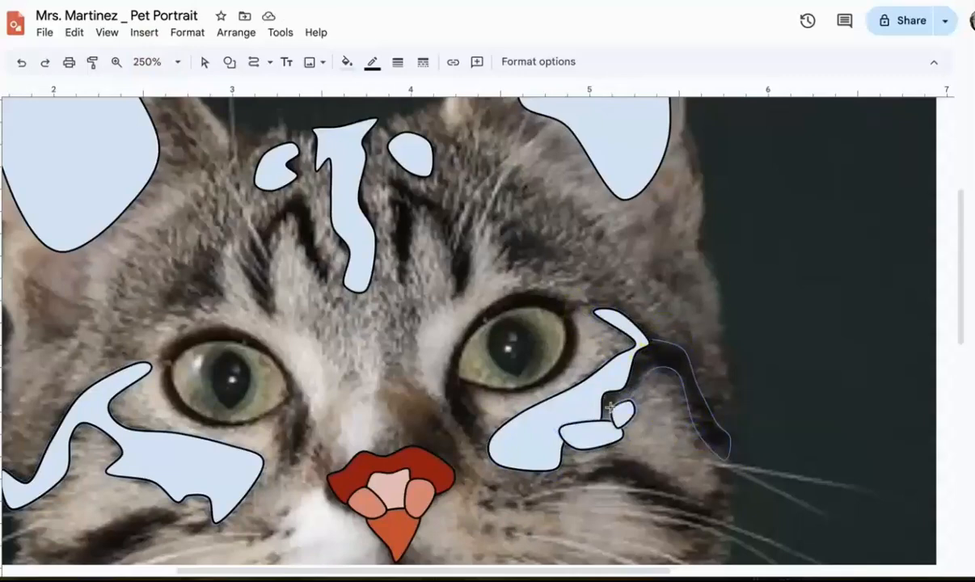
click(663, 368)
click(627, 392)
Trace the two inverted-V forehead stripes and one dark patch above each eye as closed curve shapes.
click(462, 298)
click(391, 182)
click(271, 313)
click(299, 194)
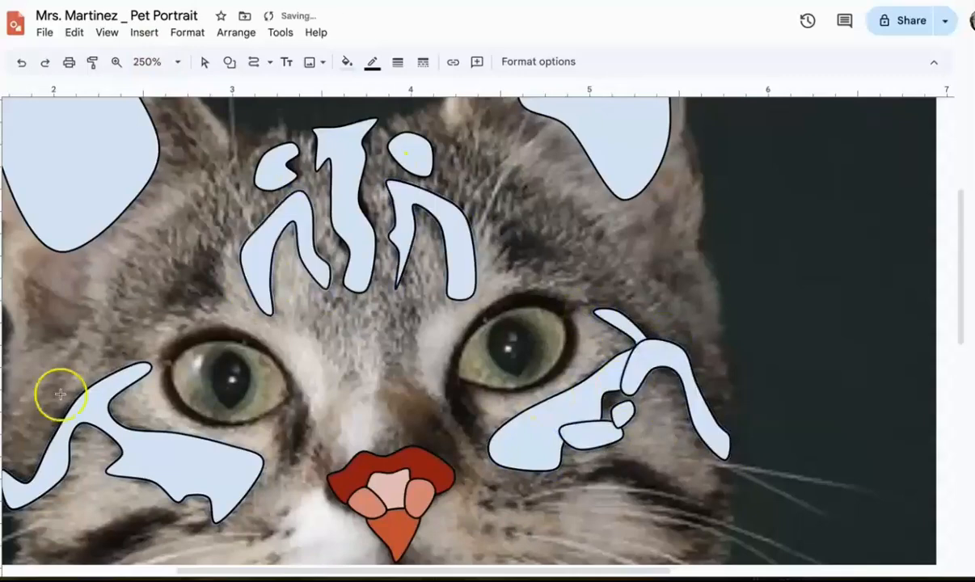
click(559, 259)
click(219, 243)
Trace the left-hand eye's pupil and a larger shape around it, and send the larger shape backward.
scroll(220, 246, left, 4)
click(516, 409)
click(515, 350)
click(502, 343)
click(509, 418)
click(502, 343)
click(236, 32)
mouse_move(298, 64)
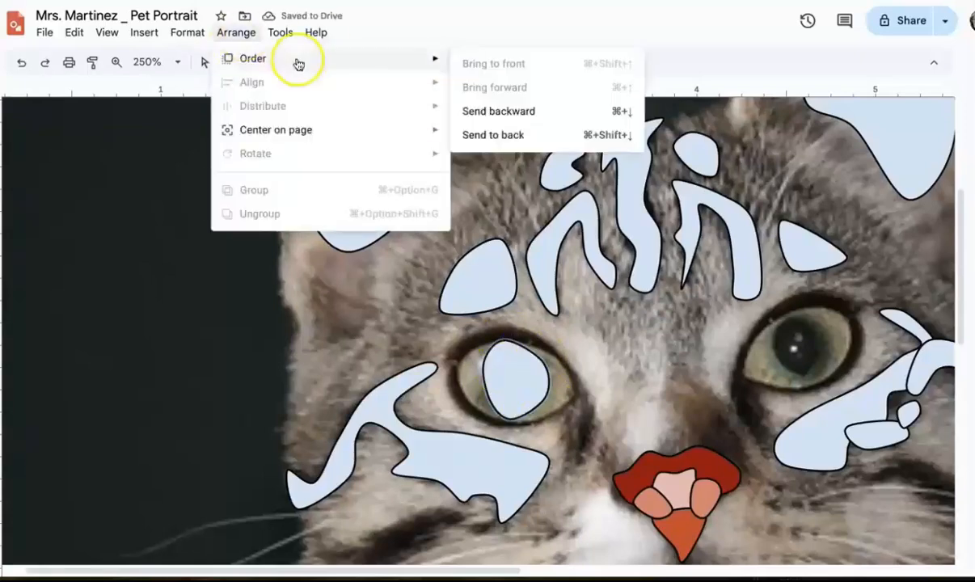
click(499, 110)
Trace the left-hand eyeball and its dark outer rim as closed curve shapes, sending each one backward.
click(455, 374)
click(505, 340)
click(236, 32)
click(499, 111)
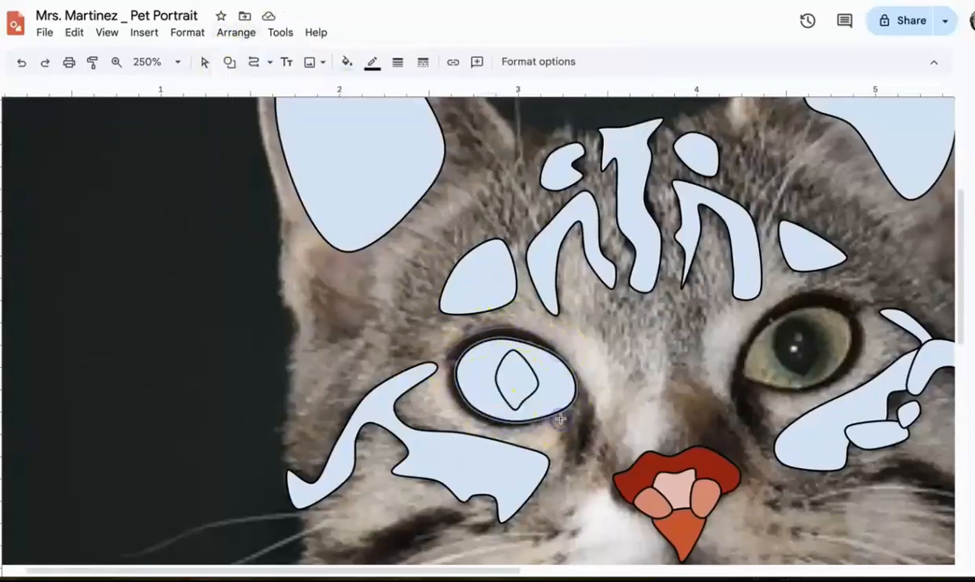
click(572, 356)
click(236, 32)
click(498, 110)
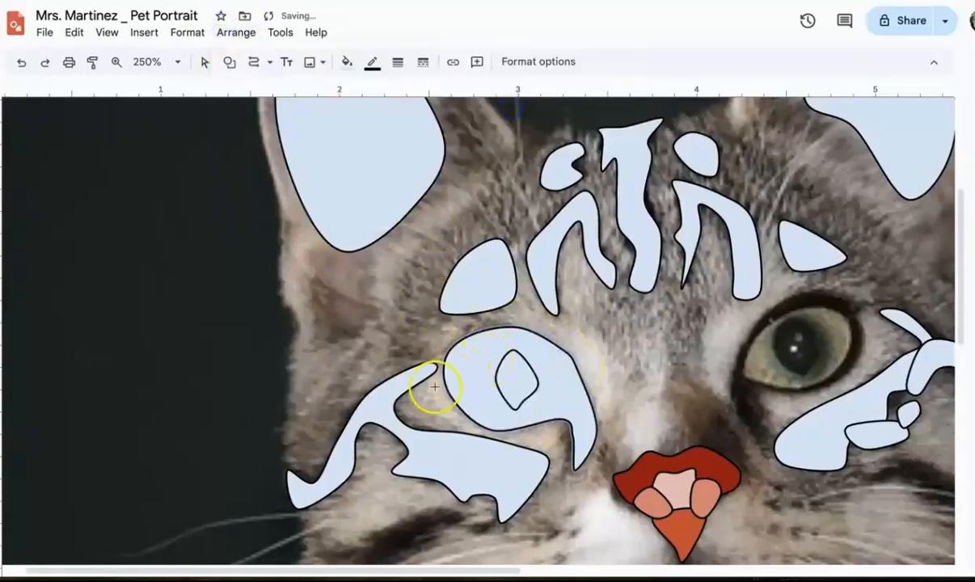
Move the eyeball and outer rim shapes down off the left-hand eye to separate them from the pupil shapes.
click(204, 62)
click(421, 374)
drag(477, 374, 417, 407)
click(493, 363)
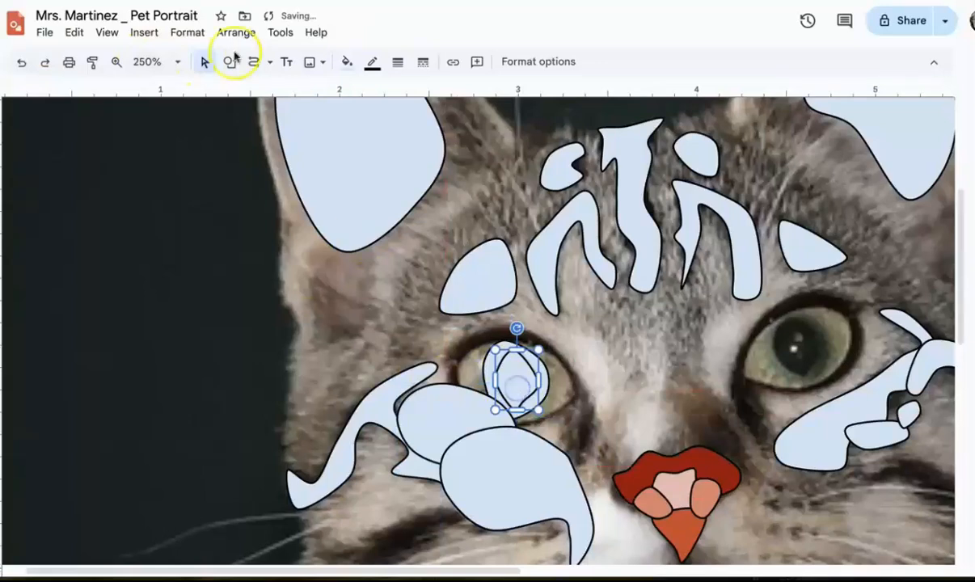
click(232, 35)
mouse_move(241, 61)
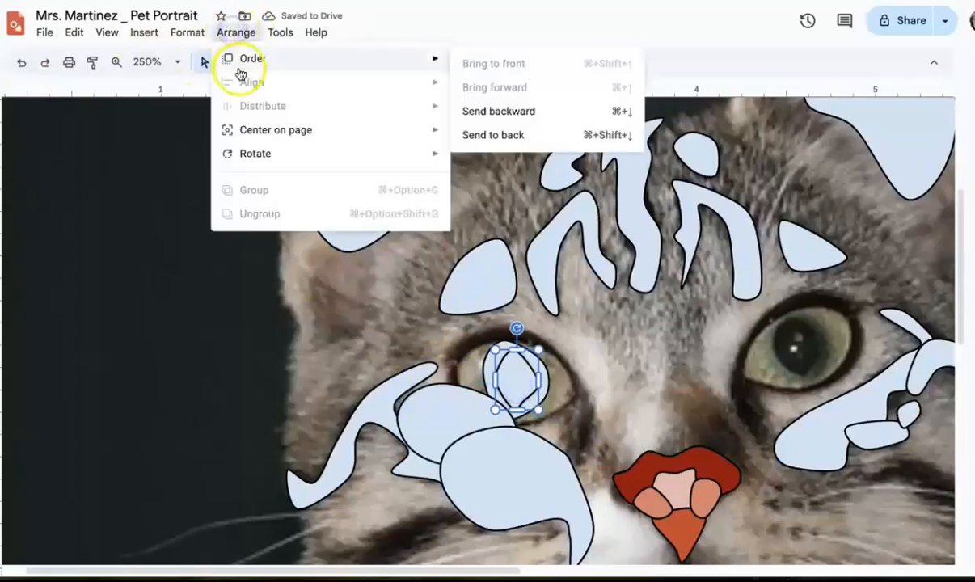
click(515, 380)
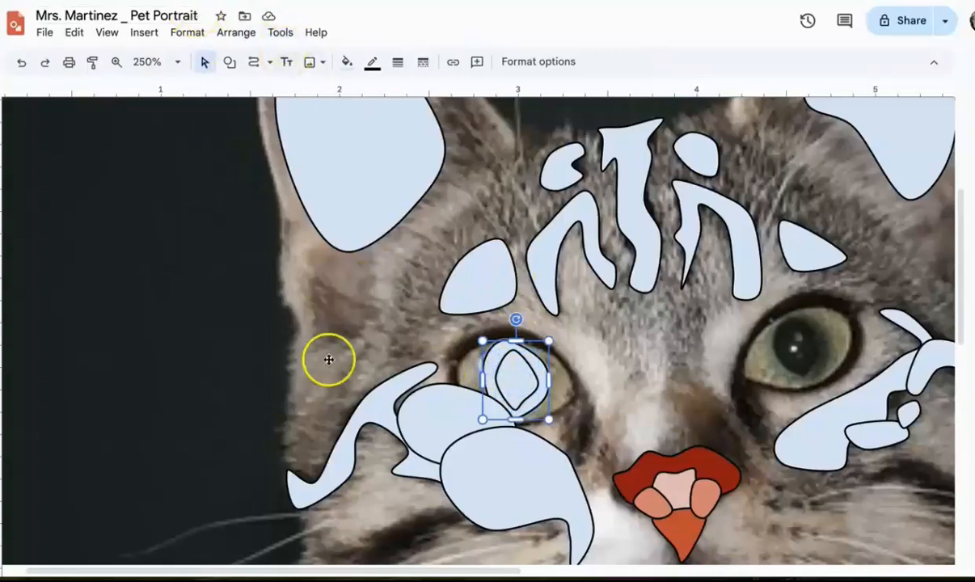
Send the outer rim shape backward one level and move it farther down the cheek.
click(503, 500)
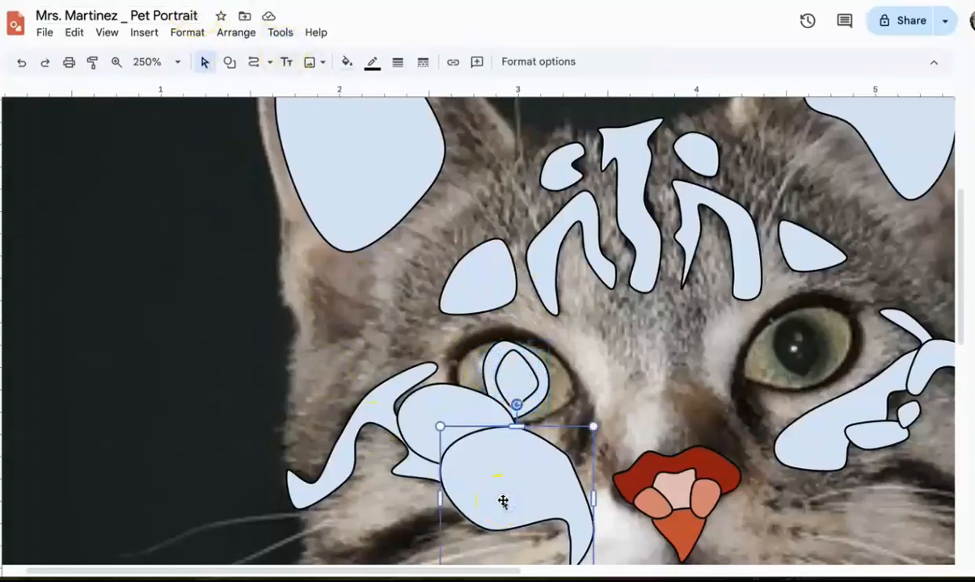
click(233, 33)
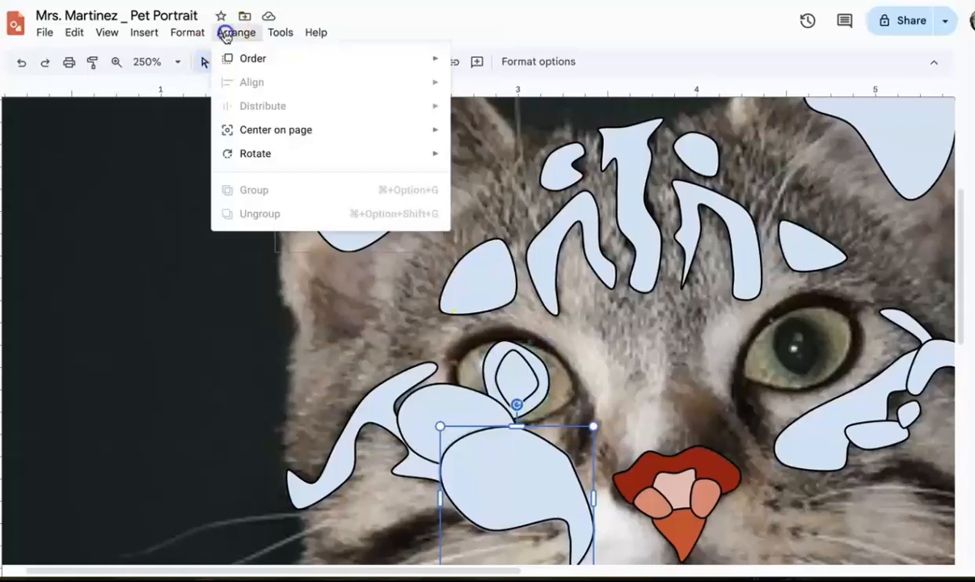
click(253, 59)
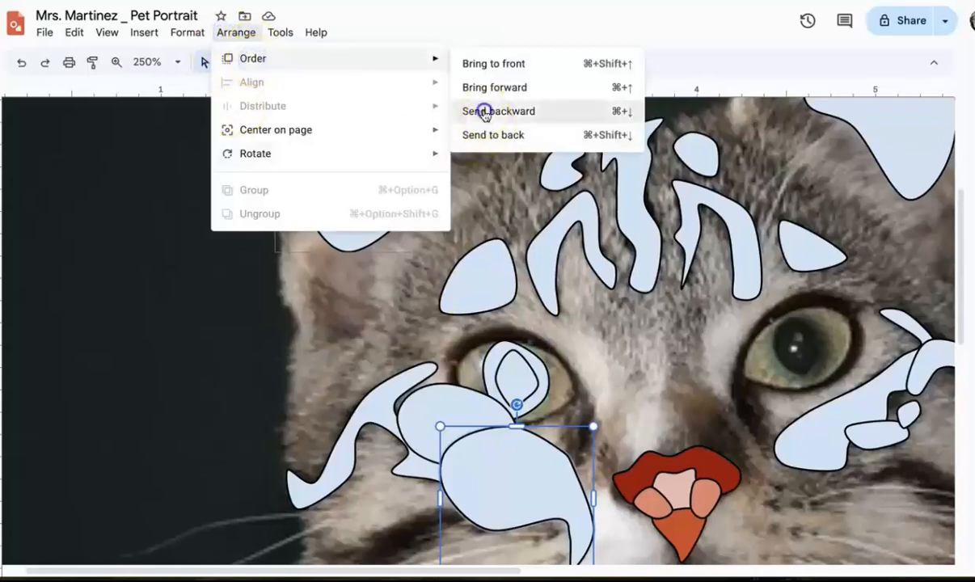
click(489, 111)
drag(535, 487, 560, 509)
Move the pupil shape aside toward the nose bridge and bring the larger shape that surrounded it to the front.
click(523, 385)
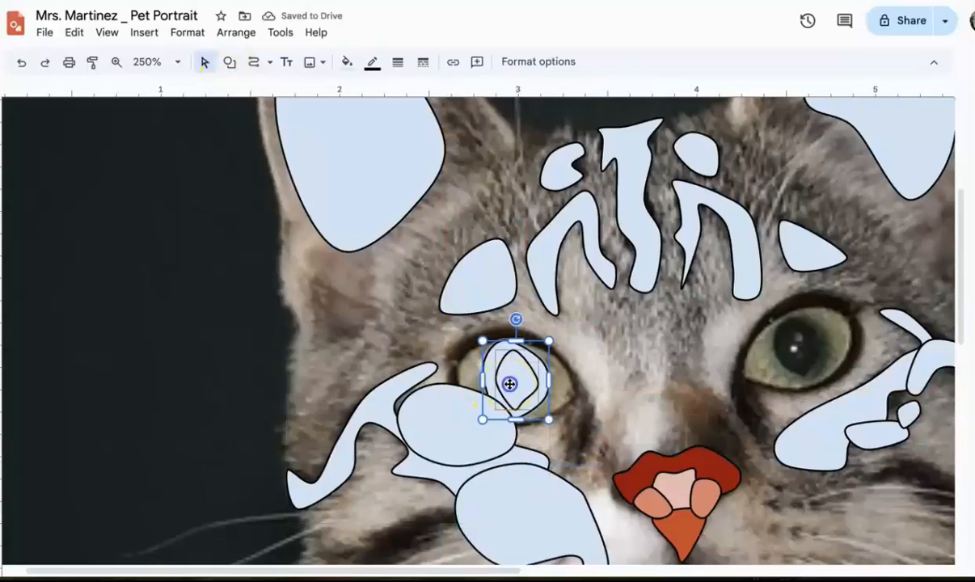
drag(507, 383, 616, 374)
click(236, 33)
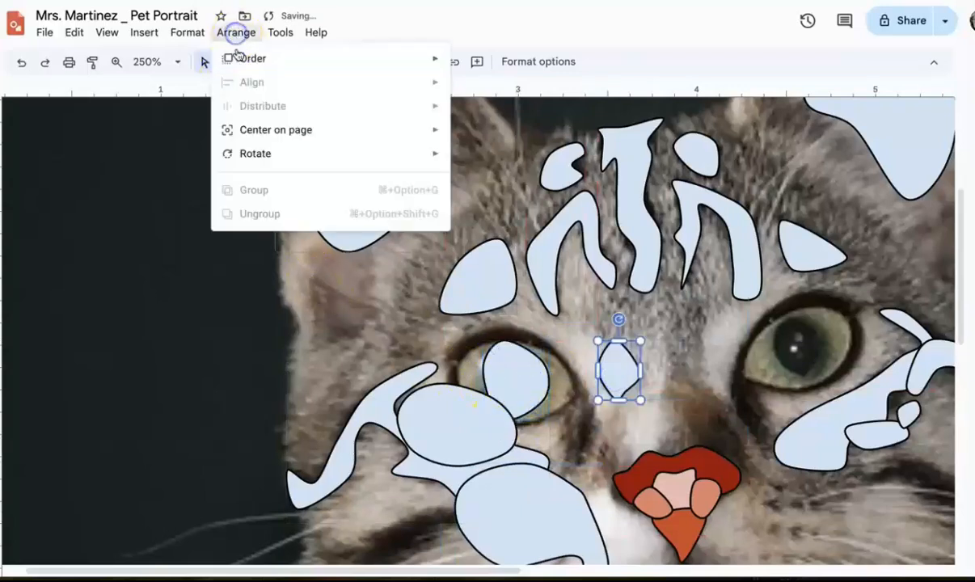
mouse_move(237, 59)
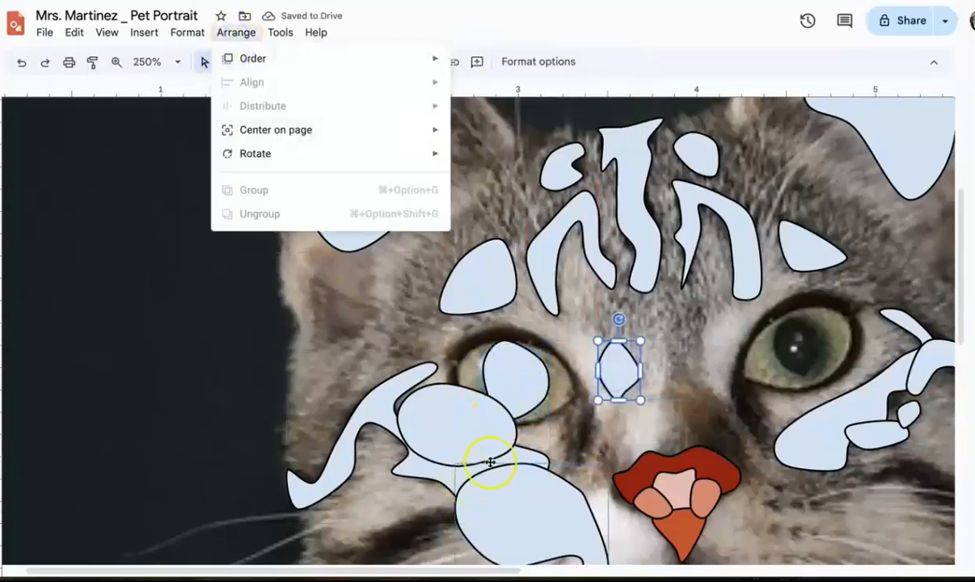
click(505, 371)
click(236, 32)
mouse_move(275, 61)
click(532, 64)
Bring the pupil shape to the front and move it back to the centre of the left-hand eye.
click(615, 366)
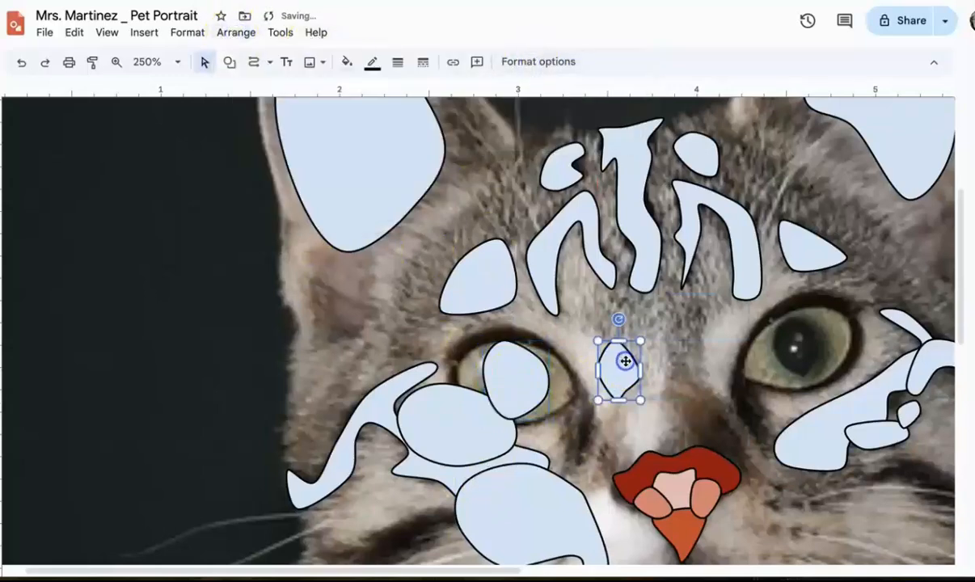
click(239, 34)
mouse_move(251, 61)
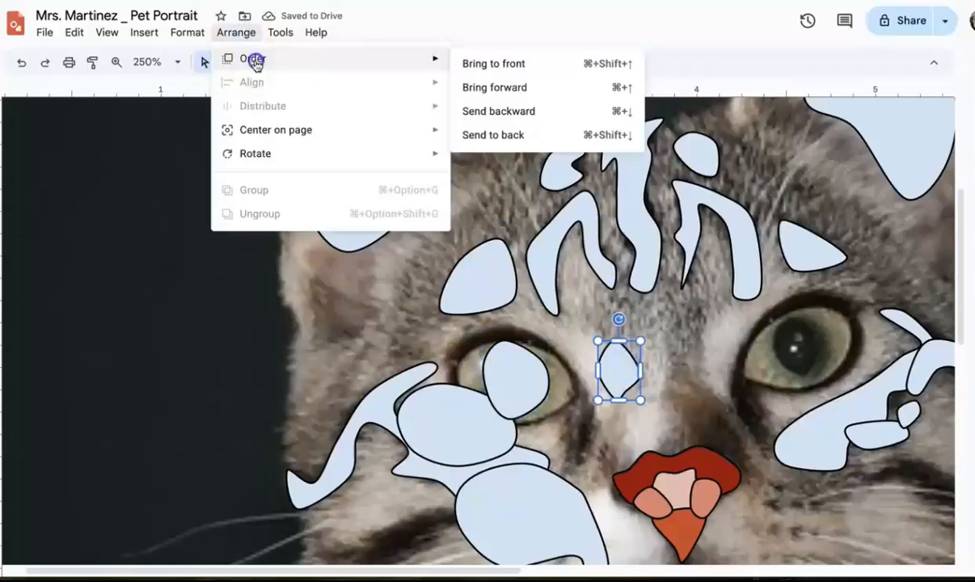
click(482, 63)
drag(615, 374, 512, 381)
Move the eyeball and outer rim shapes back into place around the left-hand pupil.
click(477, 442)
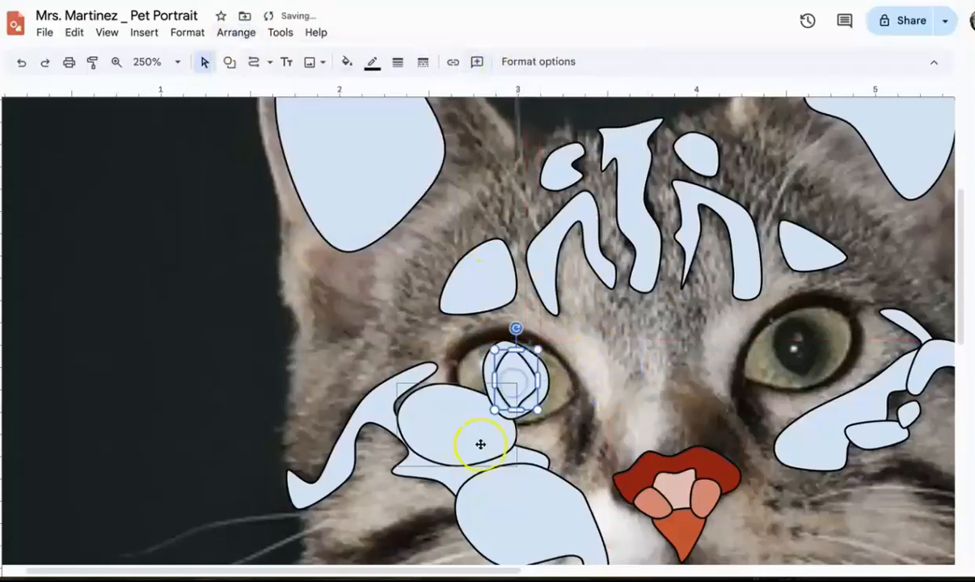
drag(471, 412, 505, 381)
drag(519, 509, 505, 371)
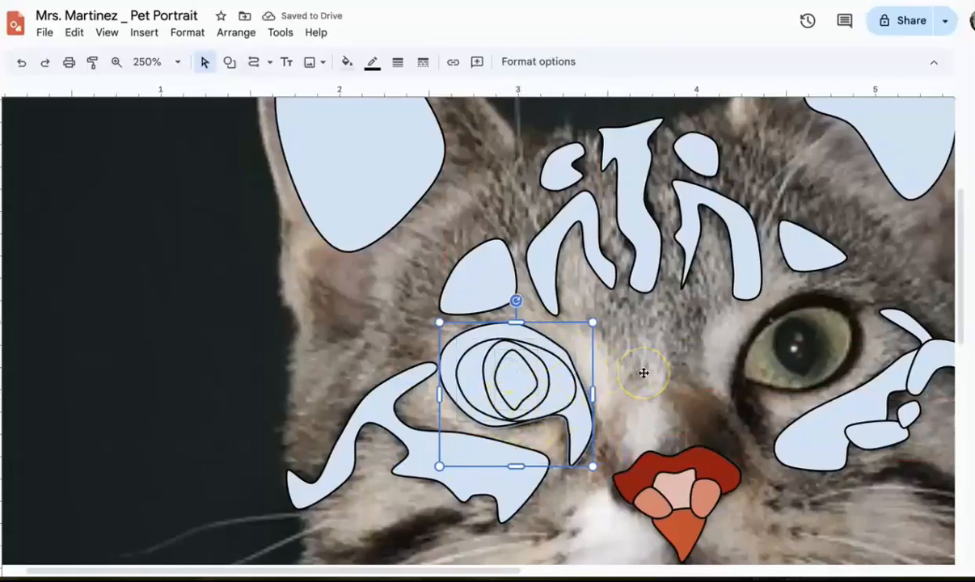
Trace the right-hand eye with the Curve tool as nested closed shapes for the outer rim, eyeball, iris and pupil.
click(230, 62)
click(251, 61)
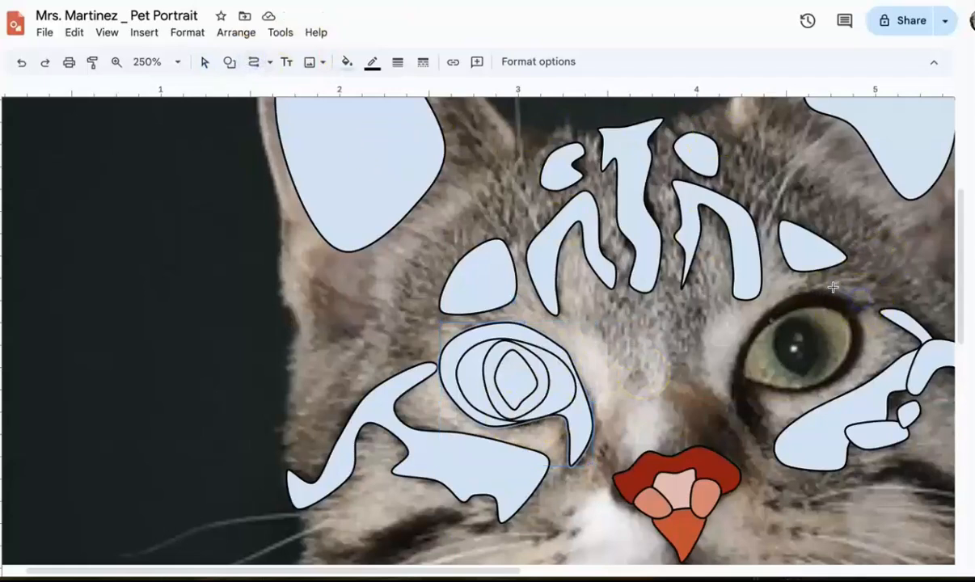
click(753, 325)
click(759, 439)
click(755, 390)
click(849, 292)
key(ctrl+z)
click(789, 294)
key(ctrl+y)
drag(796, 340, 637, 324)
click(803, 387)
click(790, 322)
Trace the light patch along the bridge of the nose down to the dark red nose band.
click(624, 461)
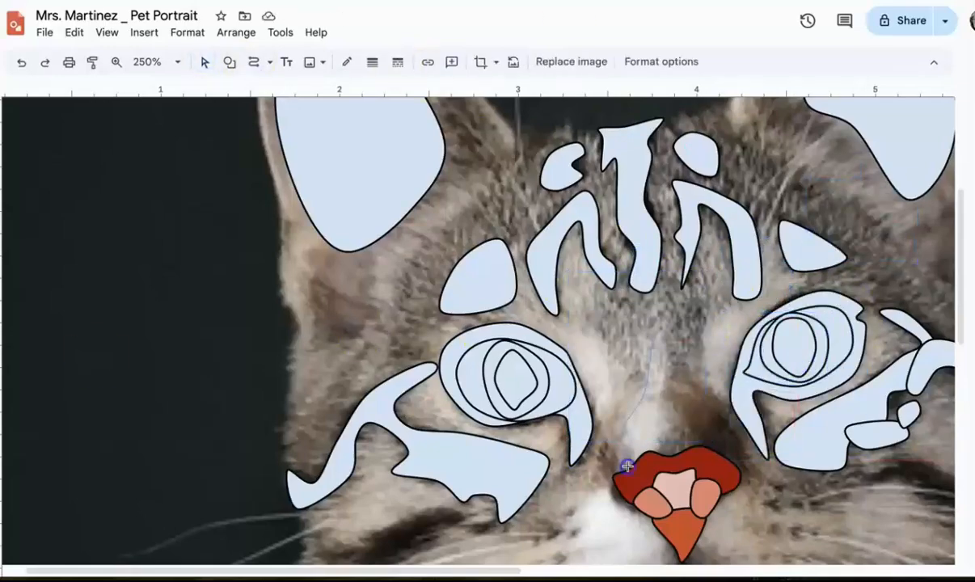
scroll(163, 298, right, 3)
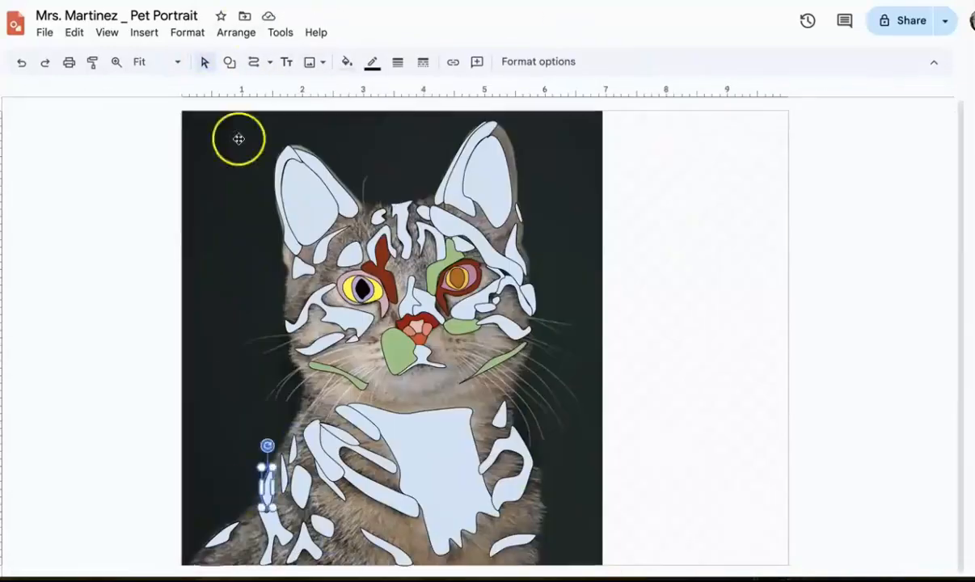
Fill all the traced shapes with a custom brown gradient.
click(347, 61)
click(391, 279)
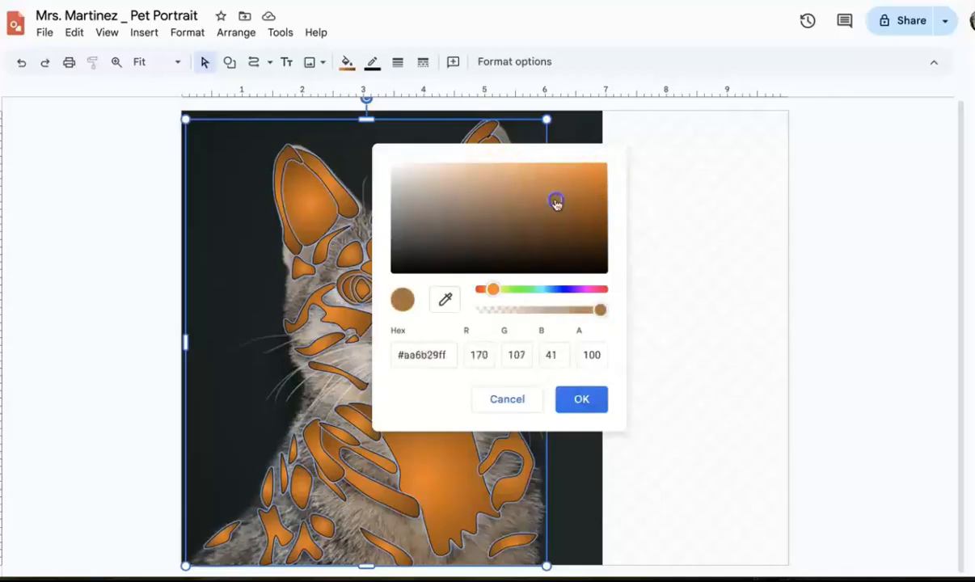
drag(557, 199, 545, 211)
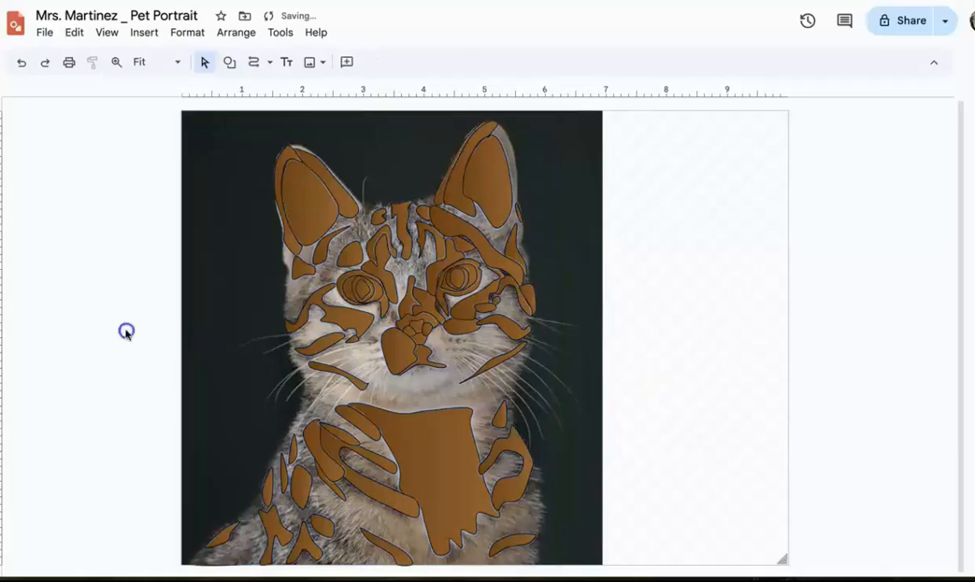
Move the cat photo beside the portrait as a reference and fill the large chest patch with a white gradient.
click(213, 216)
click(475, 484)
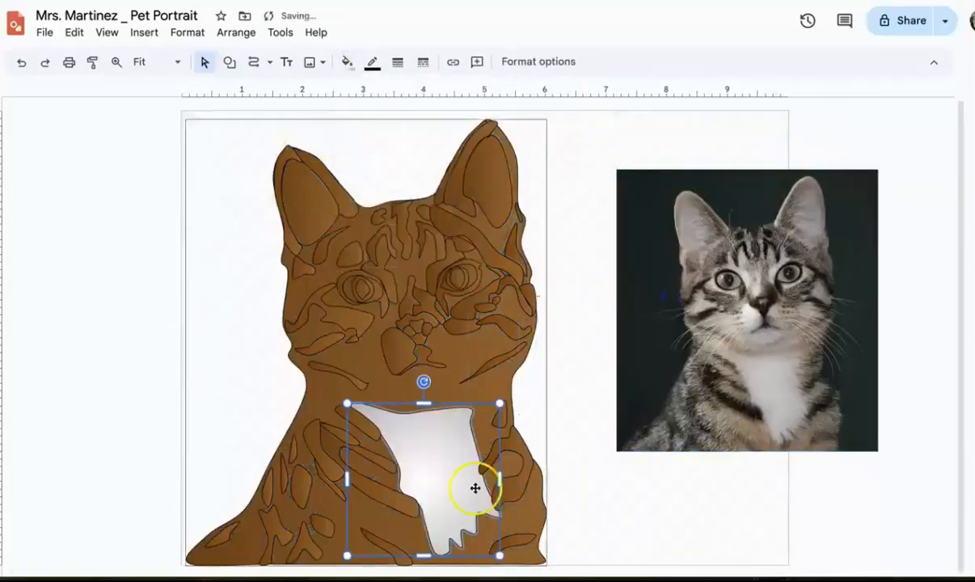
Fill the muzzle patch beside the mouth with a white gradient and adjust the hue of a custom pale pink.
click(394, 356)
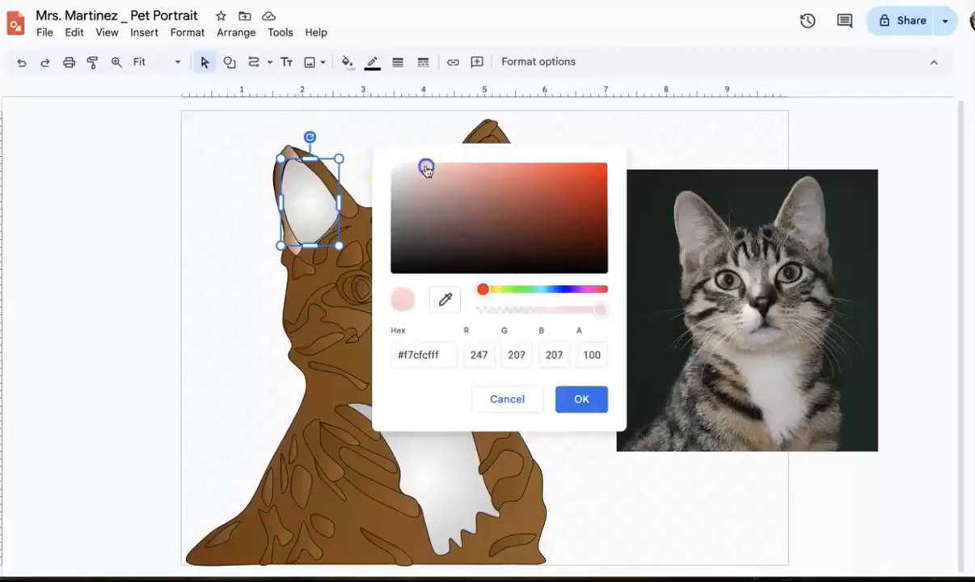
drag(483, 288, 582, 285)
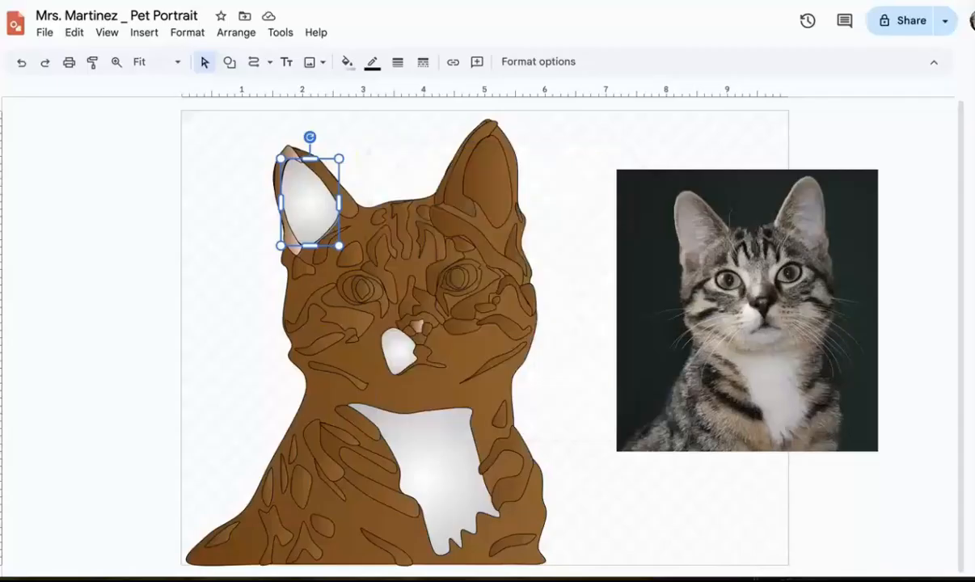
Fill the dark stripe shapes on the forehead, cheeks, mouth, chest sides and shoulders with a custom dark grey gradient.
click(420, 212)
shift+click(426, 241)
shift+click(385, 241)
shift+click(507, 317)
shift+click(508, 288)
shift+click(434, 350)
shift+click(322, 343)
shift+click(321, 306)
shift+click(358, 481)
shift+click(335, 440)
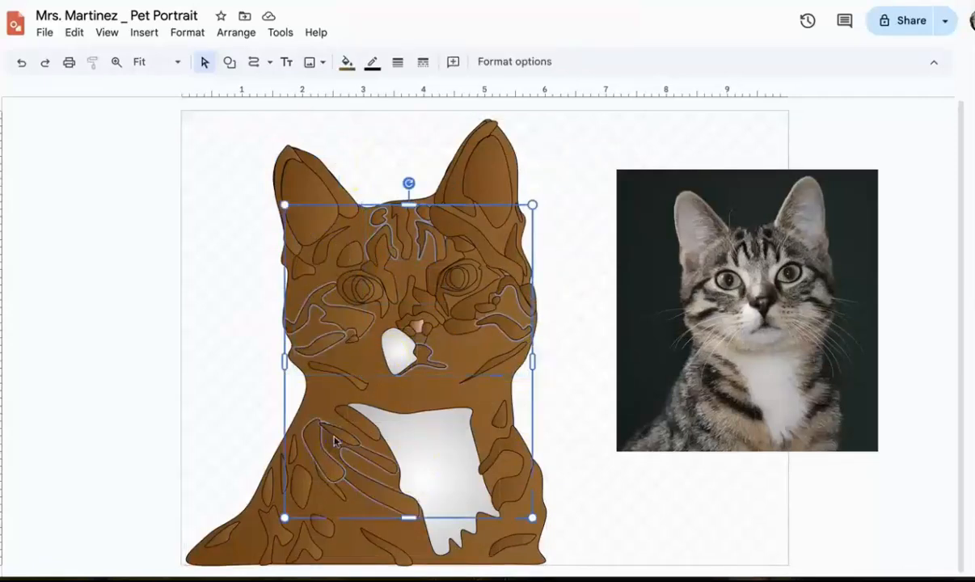
shift+click(320, 518)
shift+click(284, 477)
shift+click(292, 458)
shift+click(505, 550)
click(347, 61)
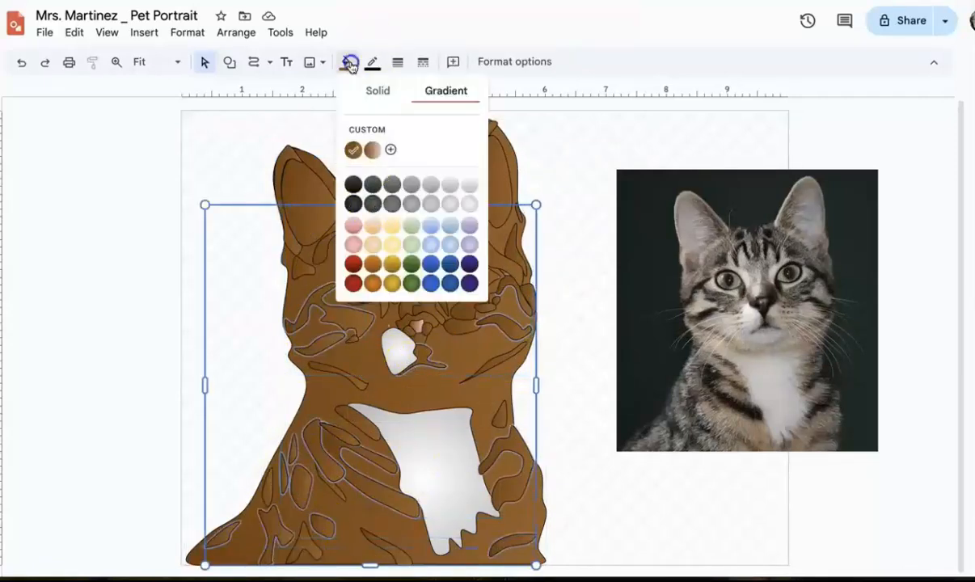
click(389, 148)
click(484, 234)
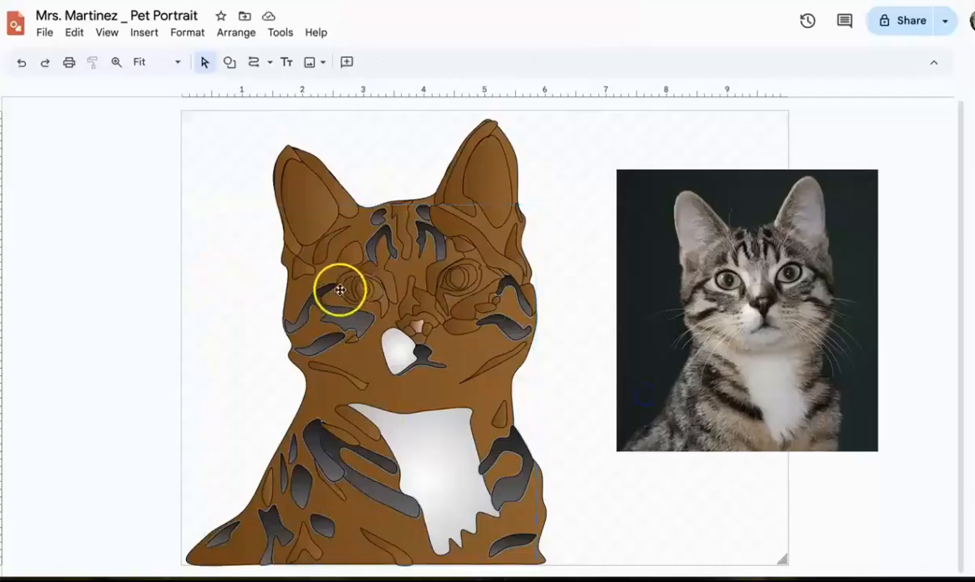
Fill both eyeballs with a light green gradient.
click(340, 289)
click(346, 63)
click(400, 212)
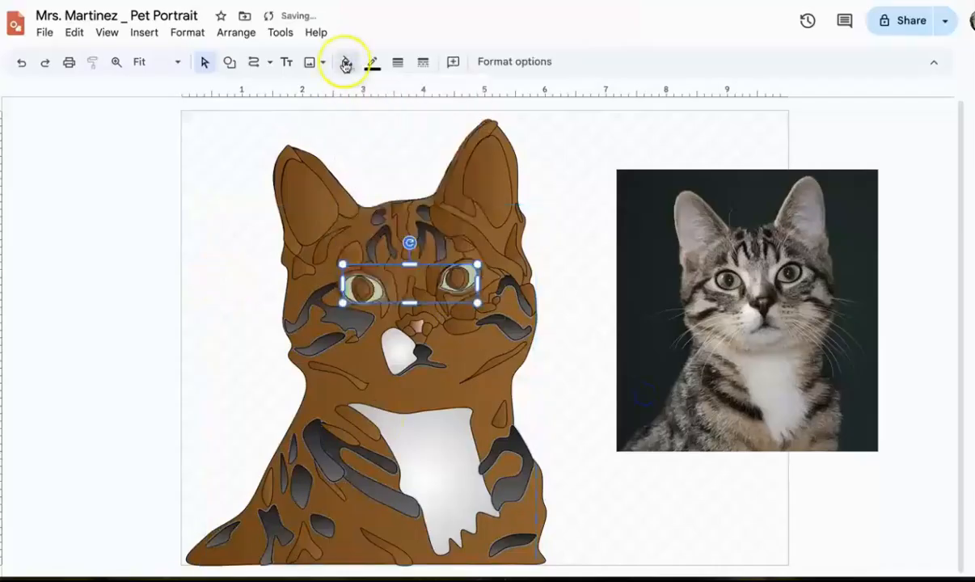
Customize the eyeballs' radial gradient with stop colors sampled from the eye in the cat photo and reposition its stops.
click(346, 63)
click(389, 148)
click(490, 294)
click(517, 503)
click(736, 274)
click(490, 294)
click(518, 503)
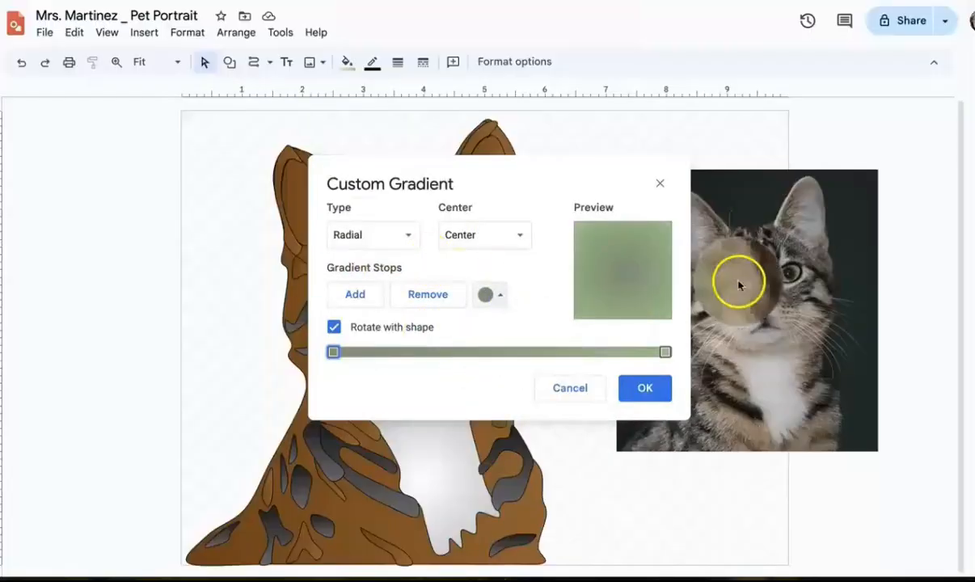
click(739, 283)
drag(377, 339, 582, 339)
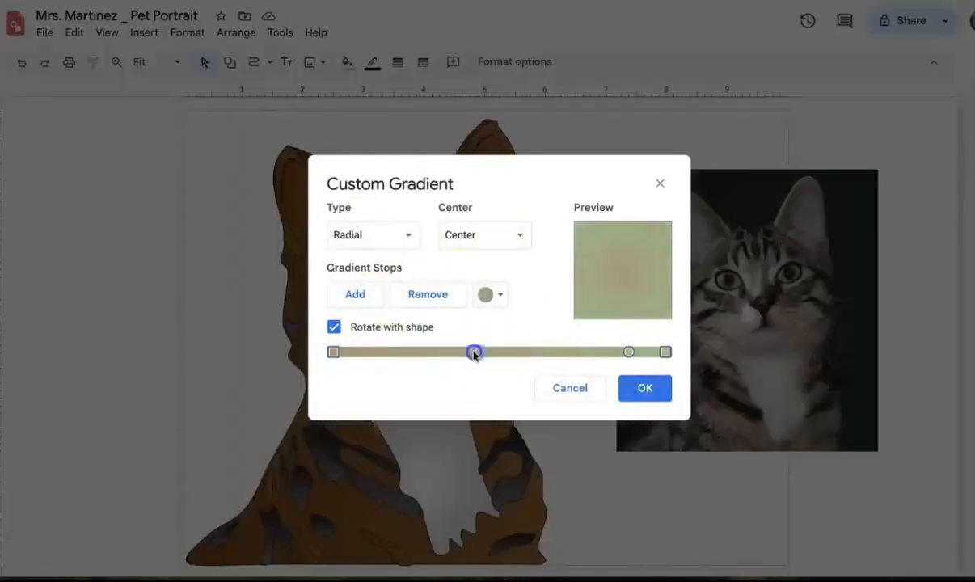
drag(380, 356, 514, 356)
click(645, 388)
Fill the eyeballs of both eyes with a custom radial yellow gradient, adjusting its stop color and stop positions.
click(359, 284)
click(263, 317)
click(350, 291)
shift+click(470, 272)
click(347, 62)
click(392, 243)
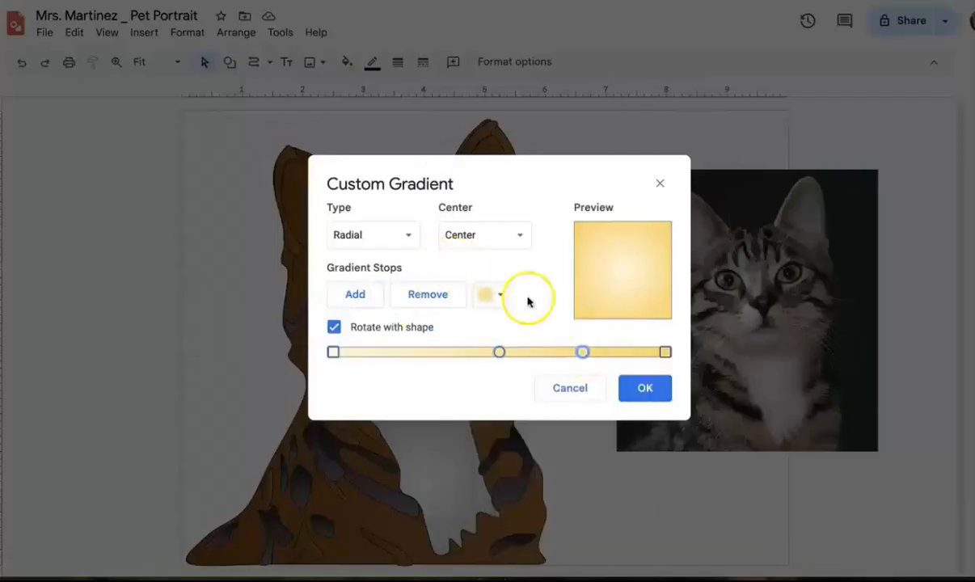
click(500, 294)
click(586, 490)
drag(439, 353, 333, 352)
click(652, 388)
click(347, 62)
click(431, 151)
Fill the pupils of both eyes with a near-black radial gradient.
click(368, 289)
shift+click(461, 275)
click(347, 62)
click(412, 220)
click(346, 62)
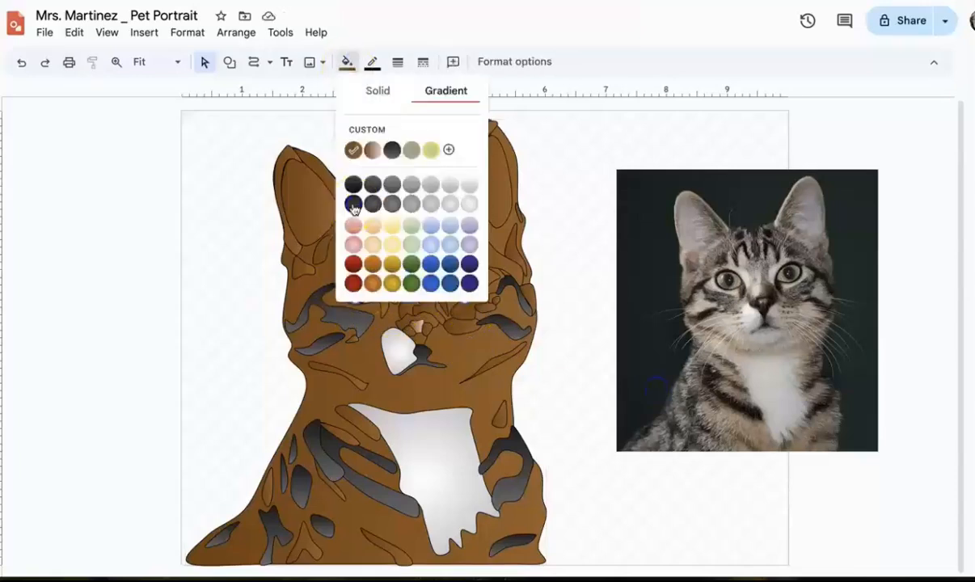
click(190, 313)
Fill the small shapes around the nose tip with near-black and dark grey radial gradients.
click(426, 327)
shift+click(400, 346)
shift+click(400, 346)
click(347, 62)
click(353, 205)
click(405, 298)
click(408, 321)
click(347, 62)
click(373, 203)
click(196, 356)
Fill the shape on the upper side of the nose with a custom radial gradient of dark brown and grey.
click(421, 316)
click(347, 62)
click(449, 150)
click(489, 295)
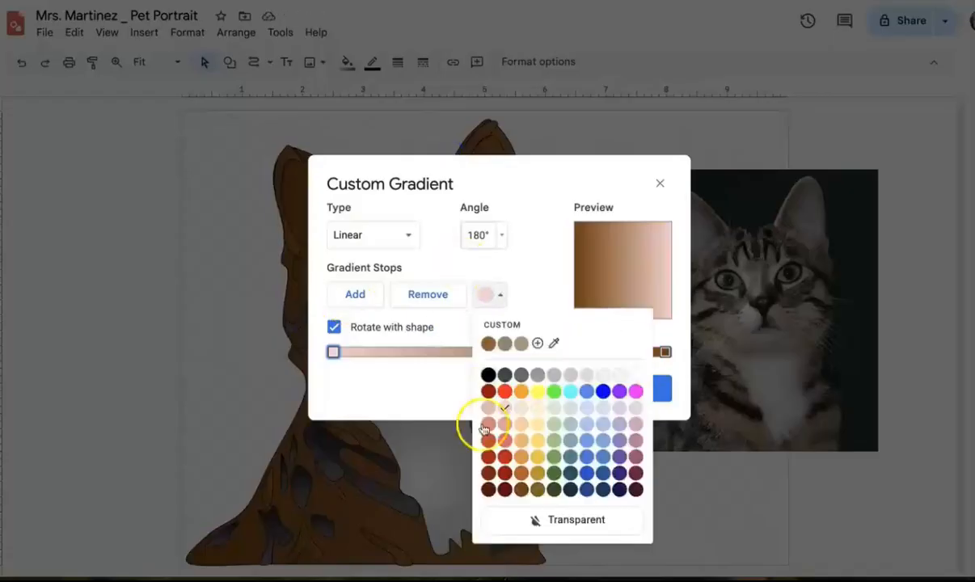
click(504, 486)
click(664, 351)
click(490, 295)
click(521, 374)
click(373, 235)
click(378, 291)
click(635, 389)
Fill the nose bridge with a grey radial gradient and the shape below the nose with a dark grey one.
click(410, 310)
click(350, 64)
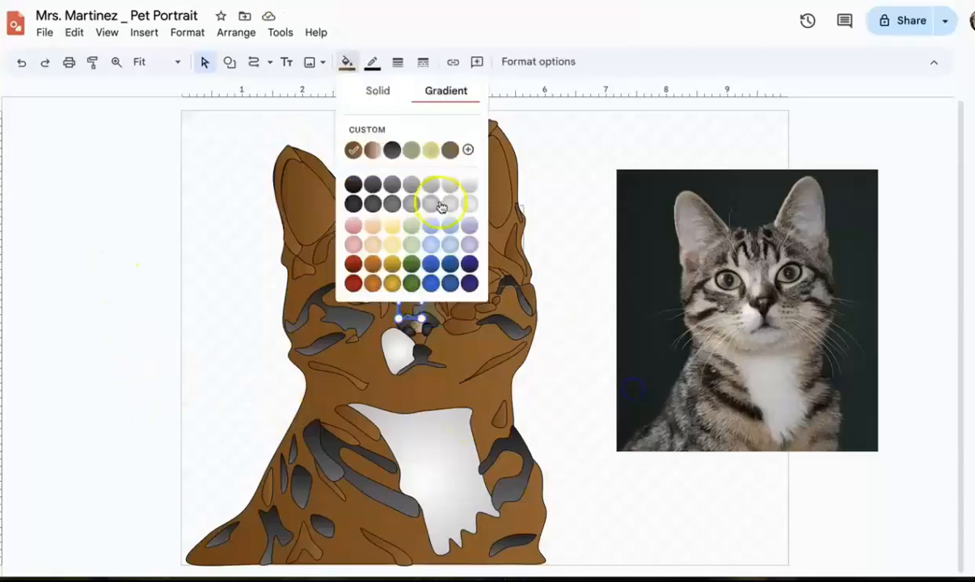
click(412, 202)
click(246, 353)
click(420, 339)
click(347, 63)
click(372, 203)
click(244, 246)
Fill the outer rims of both eyes with a near-black radial gradient.
click(438, 296)
shift+click(383, 306)
click(368, 64)
click(346, 62)
click(353, 202)
click(204, 260)
Fill the patches beside the inner eye corners and both inner ears with a light grey radial gradient.
click(365, 258)
shift+click(435, 274)
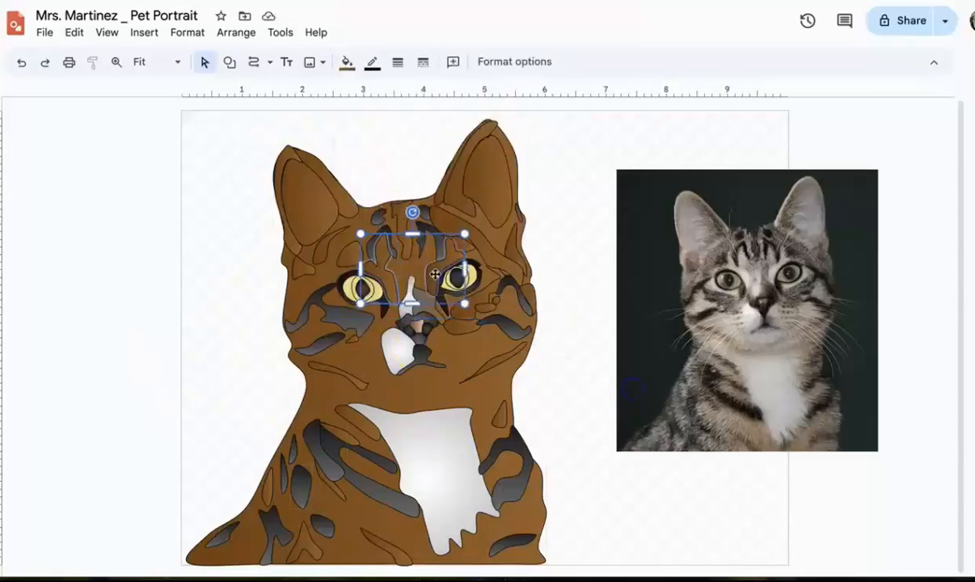
shift+click(498, 197)
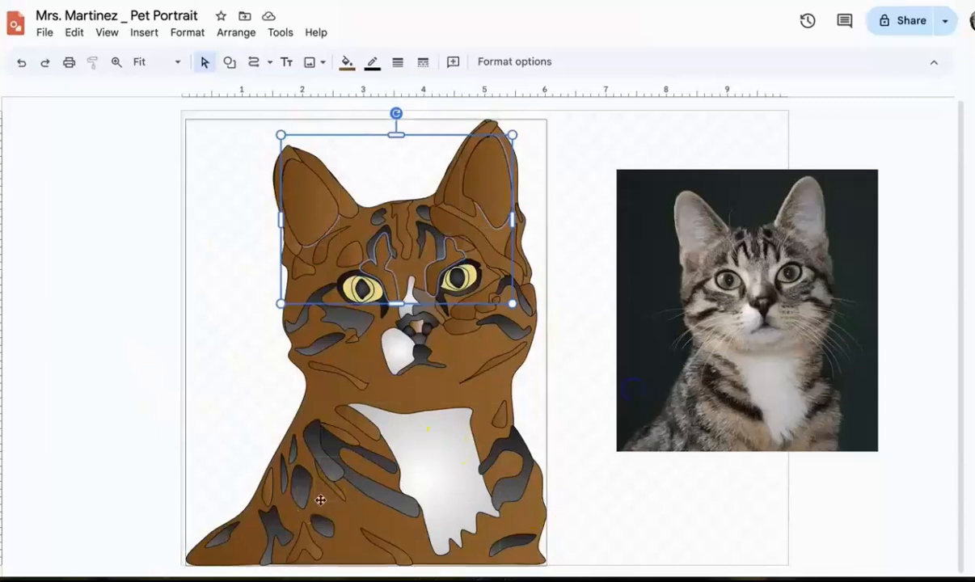
click(346, 62)
click(451, 206)
click(222, 268)
Fill both outer edges of the left-hand ear with the custom brown-to-pink gradient.
click(282, 168)
click(347, 62)
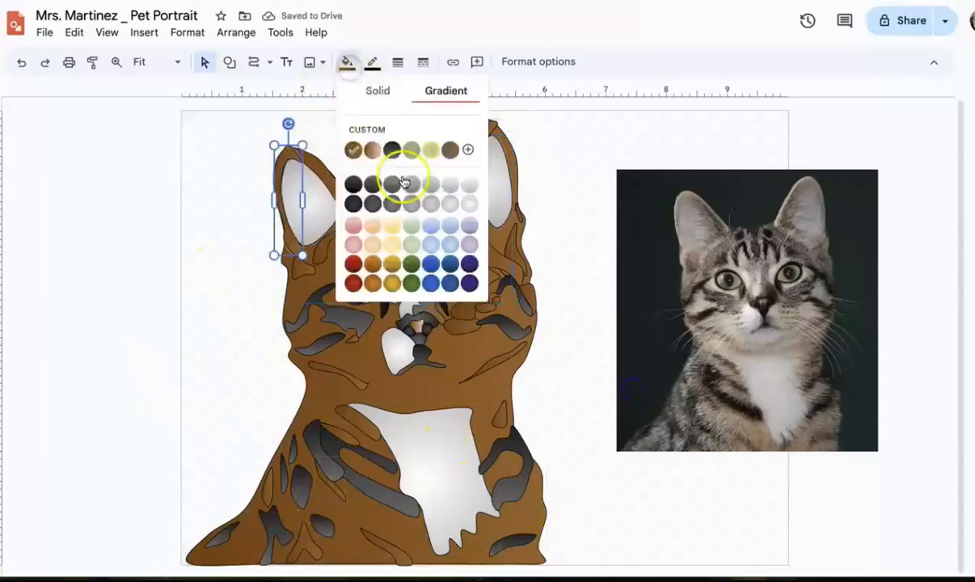
click(375, 151)
click(335, 179)
click(347, 62)
click(375, 150)
Fill the right-hand ear's outer band and the cat's whole body shape with the custom brown-to-pink gradient.
click(446, 179)
click(505, 143)
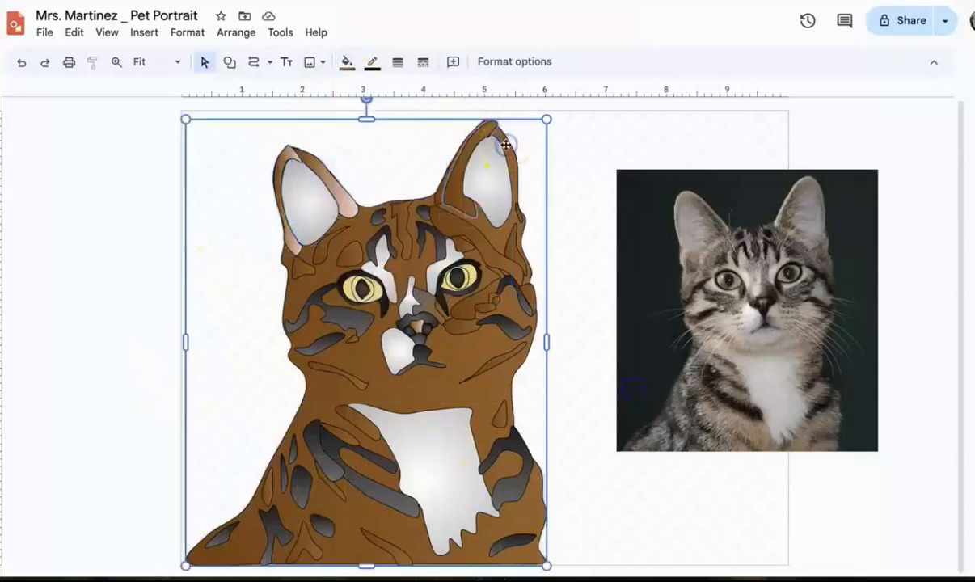
click(347, 62)
click(375, 150)
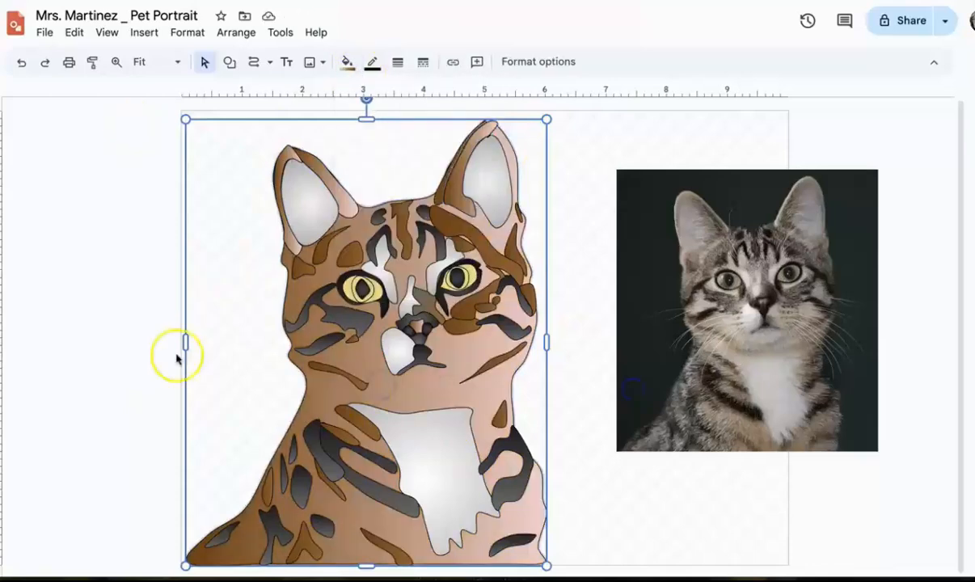
Try the custom brown-grey gradient on the cat's body shape.
click(347, 62)
click(466, 149)
click(644, 388)
Start a custom linear gradient for the body and set its first stop to a light grey sampled from the cat photo.
click(347, 63)
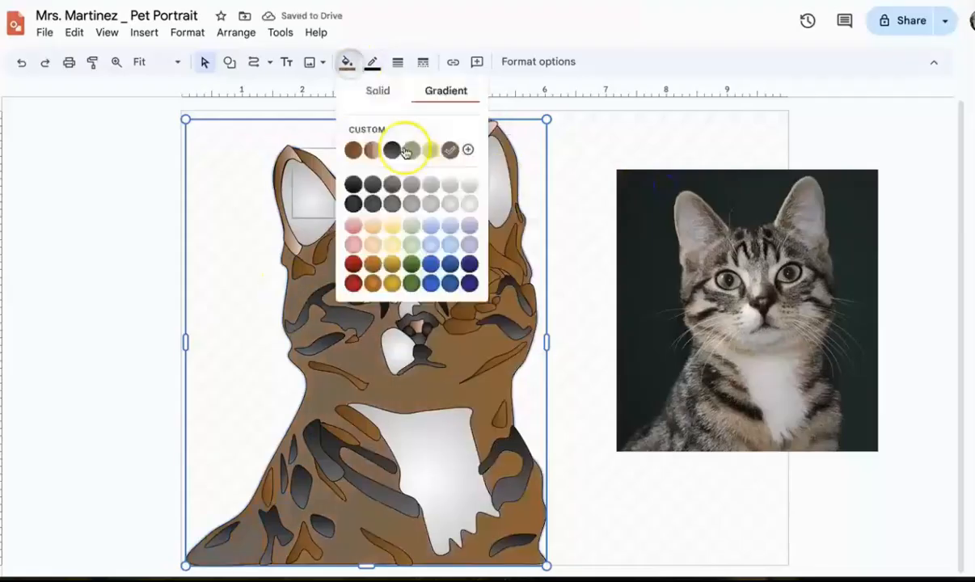
click(466, 148)
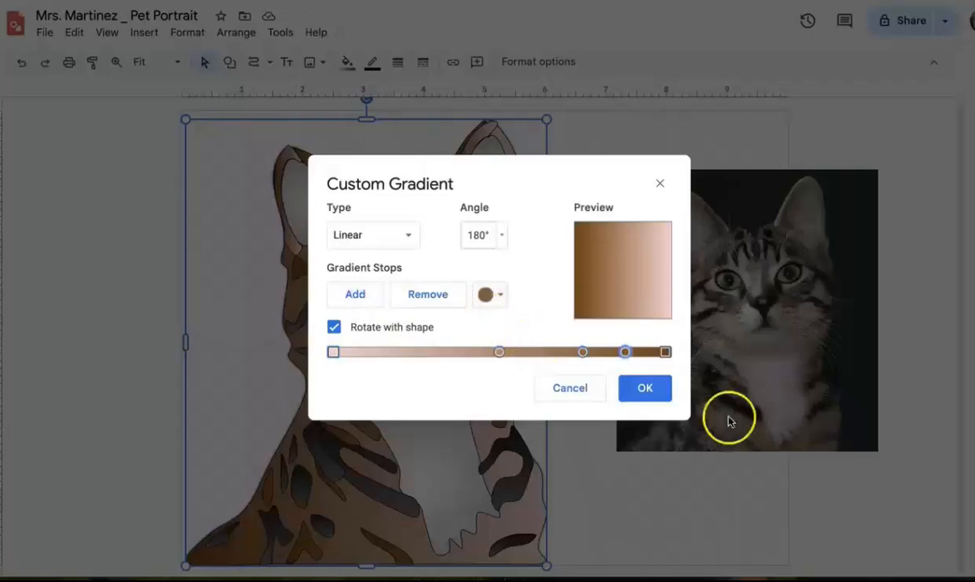
click(333, 352)
click(489, 294)
click(488, 344)
click(490, 296)
click(537, 343)
click(490, 294)
click(554, 342)
click(761, 381)
Recolor the three middle stops of the body gradient with beige, near-black and brown sampled from the photo's fur.
click(501, 354)
click(490, 294)
click(569, 344)
click(724, 343)
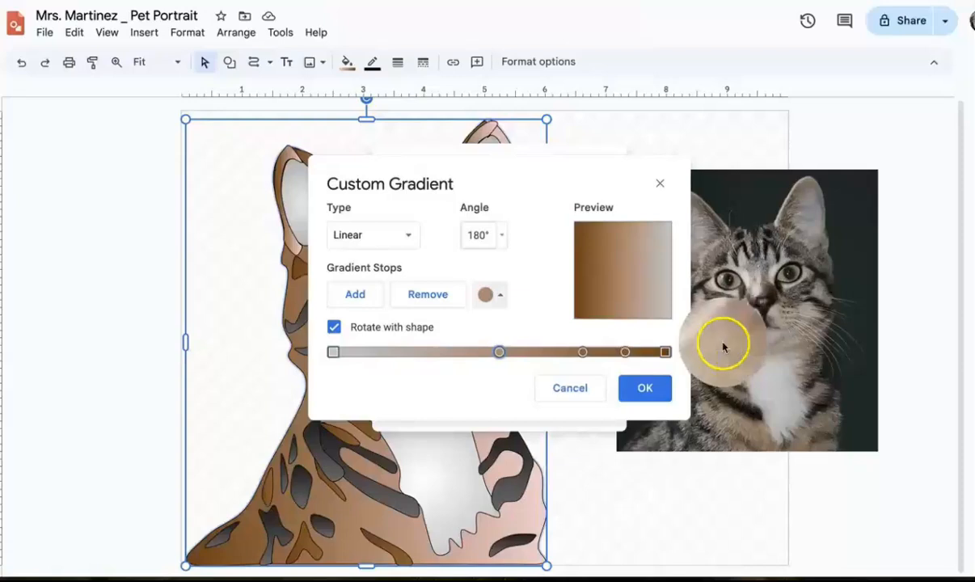
click(490, 294)
click(570, 344)
click(722, 396)
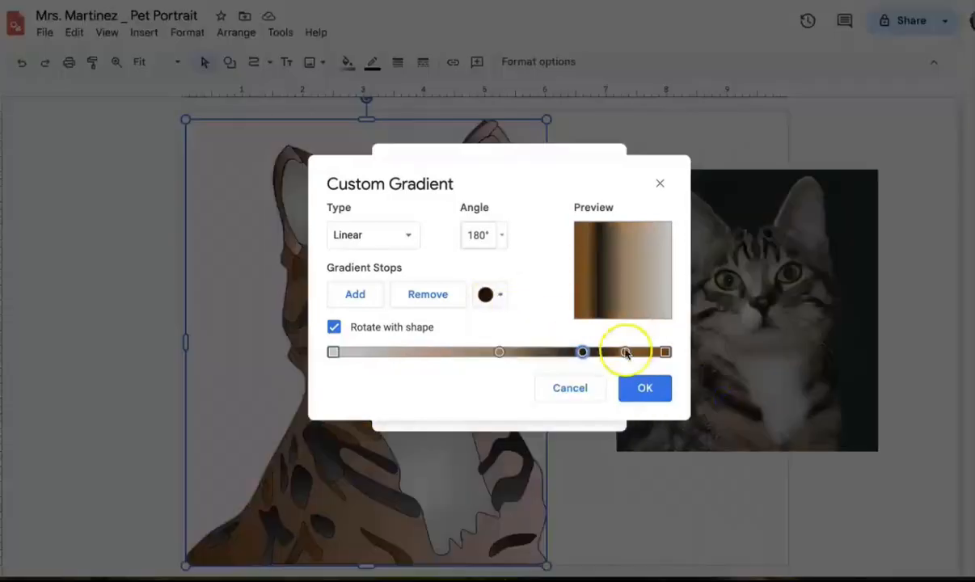
click(625, 351)
click(755, 436)
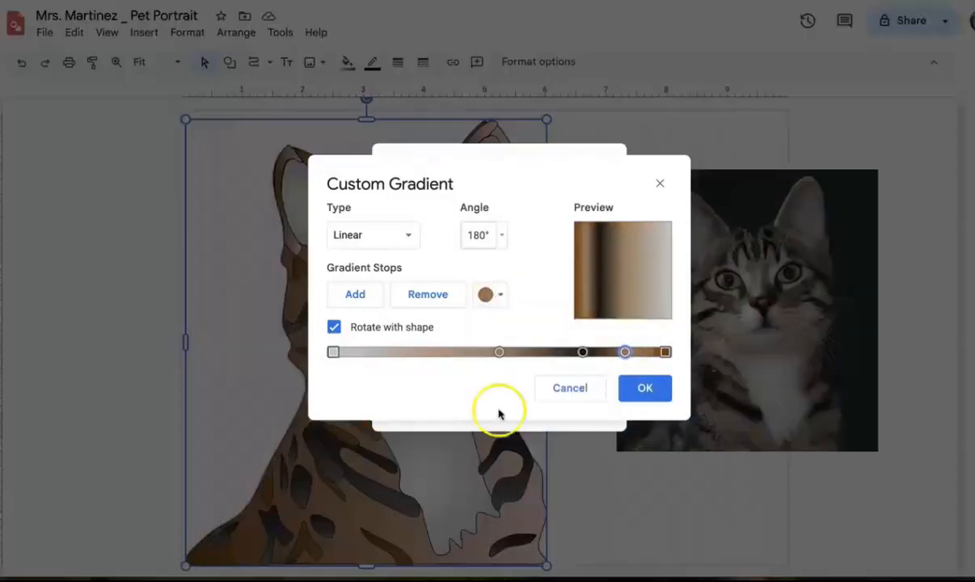
Remove the near-black stop from the body gradient and adjust its angle and remaining stop positions.
drag(584, 353, 507, 352)
click(484, 235)
click(427, 294)
click(373, 235)
click(501, 235)
click(498, 409)
click(501, 235)
click(497, 314)
click(501, 236)
click(499, 361)
click(500, 234)
click(332, 353)
drag(625, 351, 555, 351)
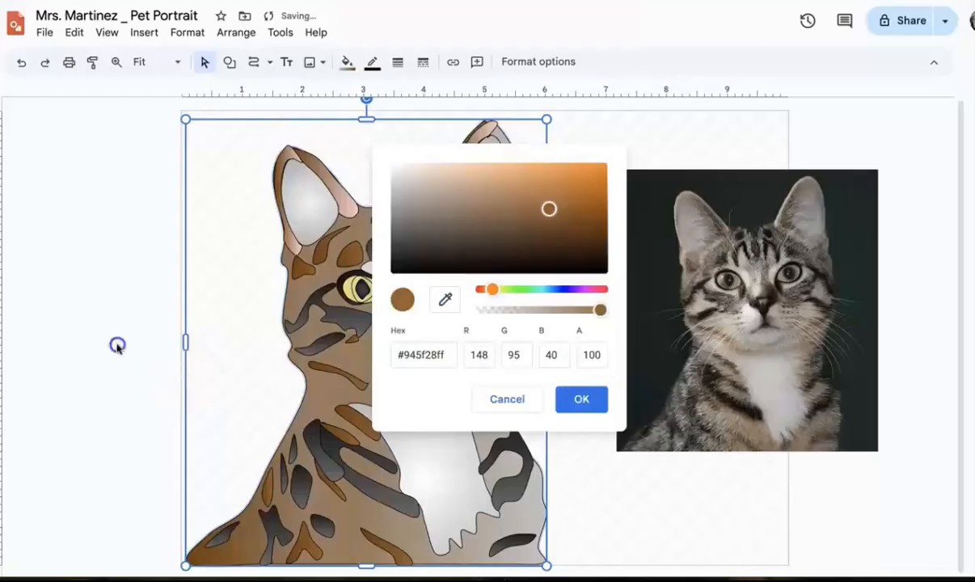
click(117, 346)
Fill the large chest patch with the custom brown-to-pink gradient.
click(456, 437)
click(347, 62)
click(372, 150)
click(347, 62)
click(372, 149)
Customize the chest patch's gradient with a near-white first stop, two added stops and a white second stop.
click(346, 62)
click(351, 167)
click(490, 294)
click(538, 344)
click(490, 294)
click(603, 376)
click(353, 296)
click(353, 296)
click(499, 352)
click(489, 294)
click(636, 375)
Recolor the chest gradient's third stop a muted brown and move it close to the last stop.
click(582, 352)
click(493, 295)
click(601, 345)
click(490, 294)
drag(475, 150, 490, 275)
click(495, 296)
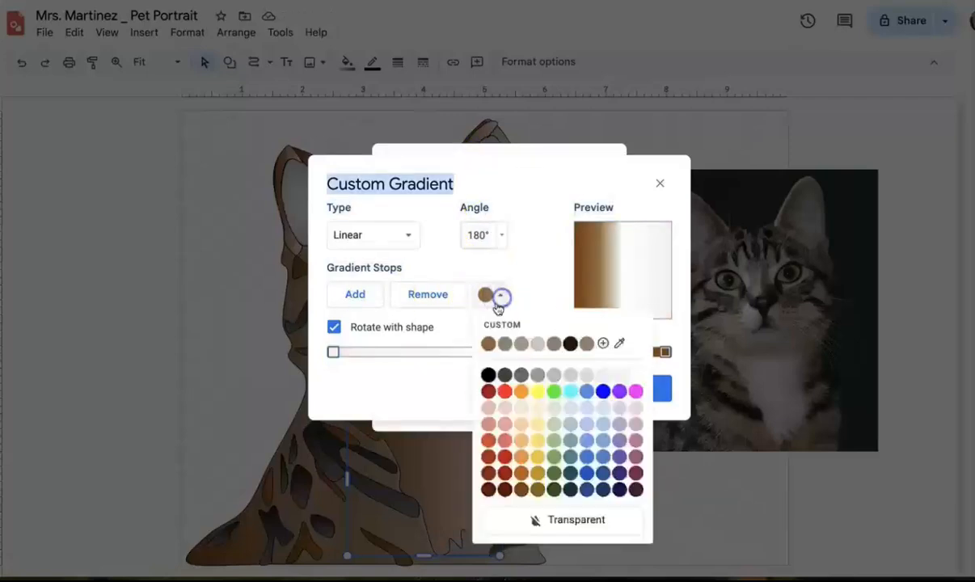
click(583, 353)
drag(582, 353, 648, 353)
Set the last stop of the chest gradient to a custom grey-beige and apply the gradient to the chest patch.
click(490, 294)
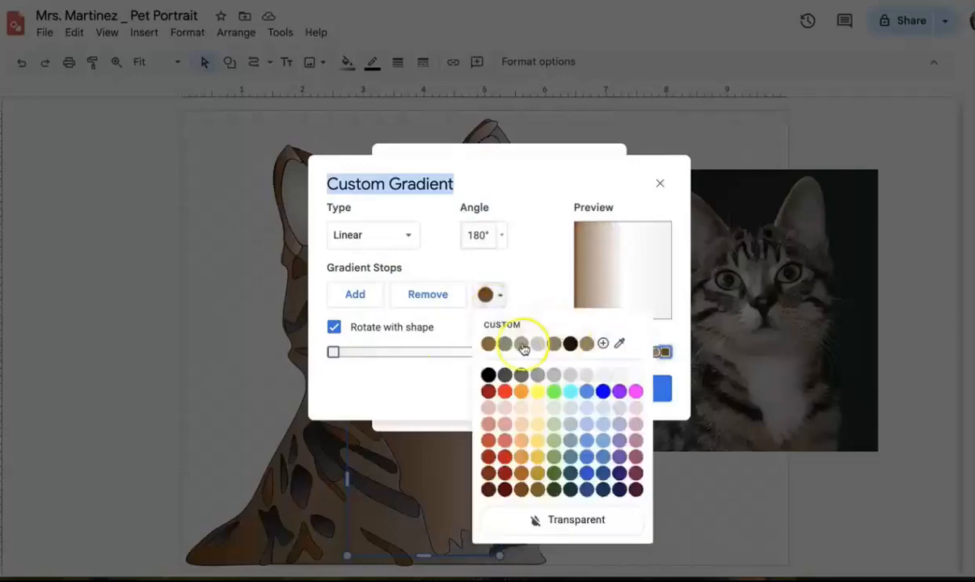
click(522, 345)
click(645, 387)
click(319, 404)
click(455, 454)
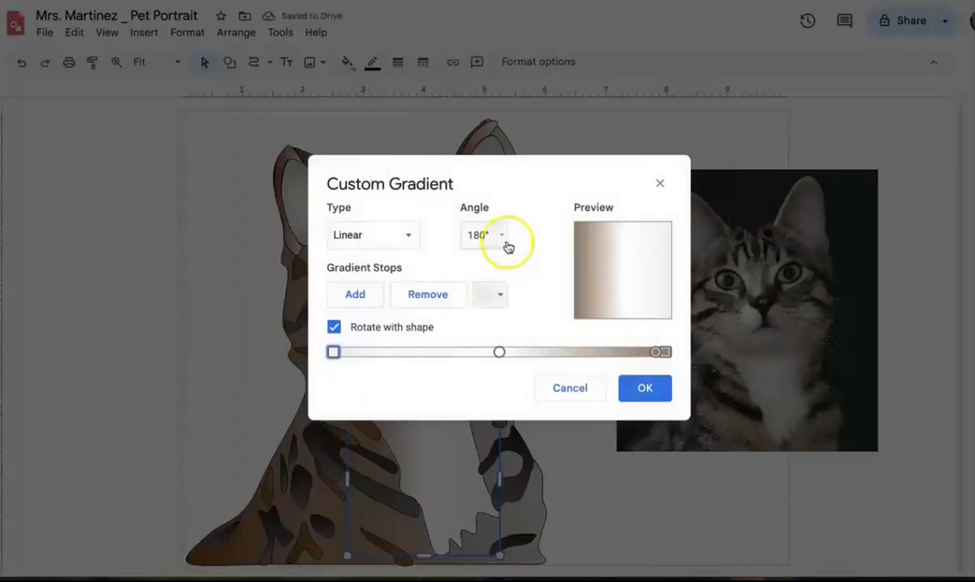
Make the chest patch's gradient radial from the center and move its middle stop onto the first stop.
click(370, 234)
click(370, 257)
drag(500, 353, 333, 353)
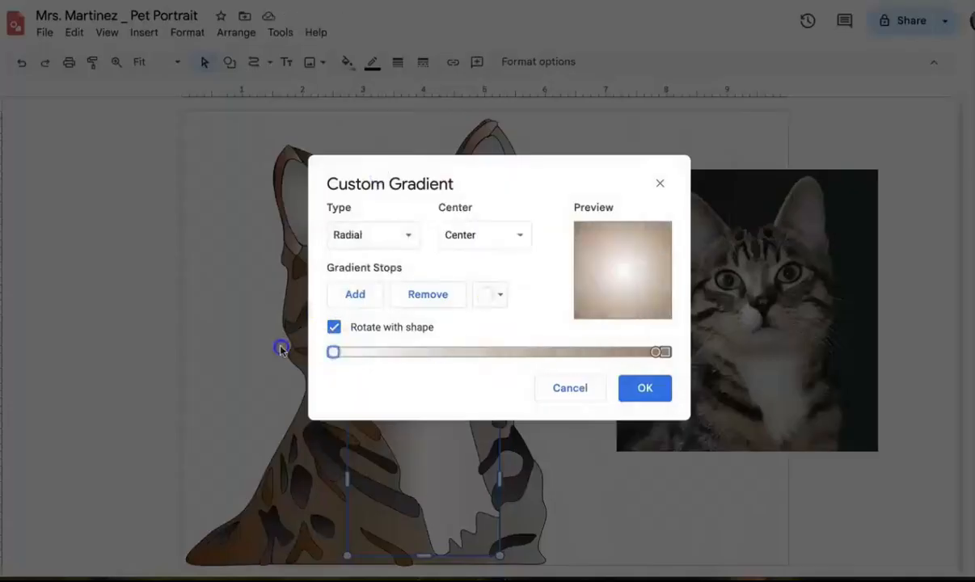
click(639, 393)
click(212, 415)
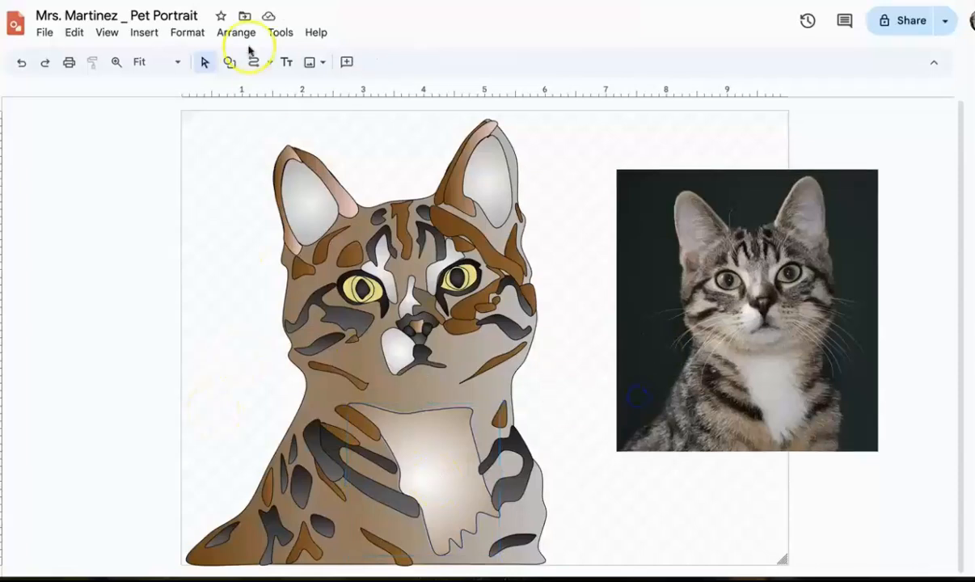
Move and enlarge the cat photo back into place under the tracing and draw the chin and cheek lines with the Curve tool.
mouse_move(653, 276)
mouse_down()
mouse_move(256, 426)
mouse_move(261, 454)
mouse_up()
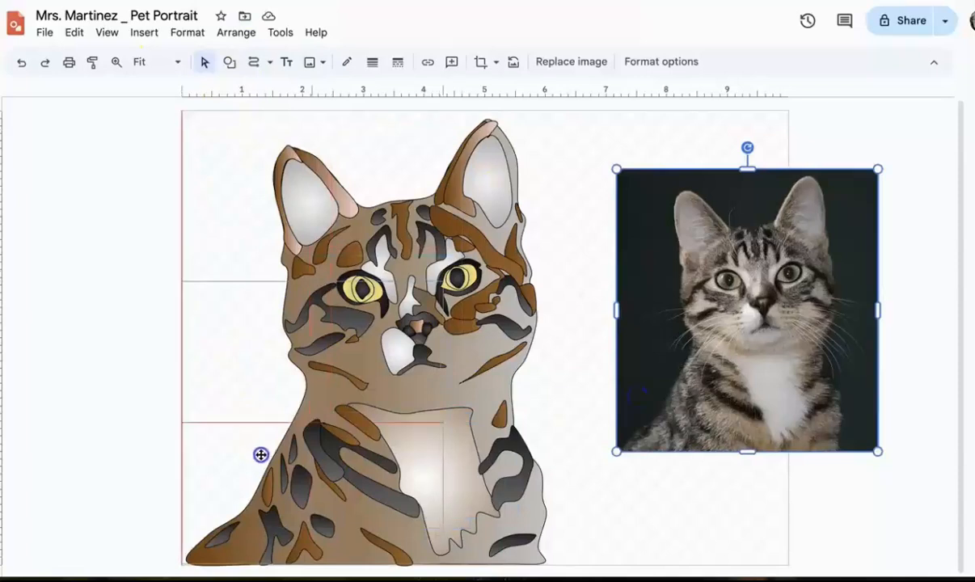
drag(442, 281, 557, 109)
click(255, 62)
mouse_move(476, 336)
mouse_down()
mouse_move(477, 352)
mouse_move(450, 368)
mouse_up()
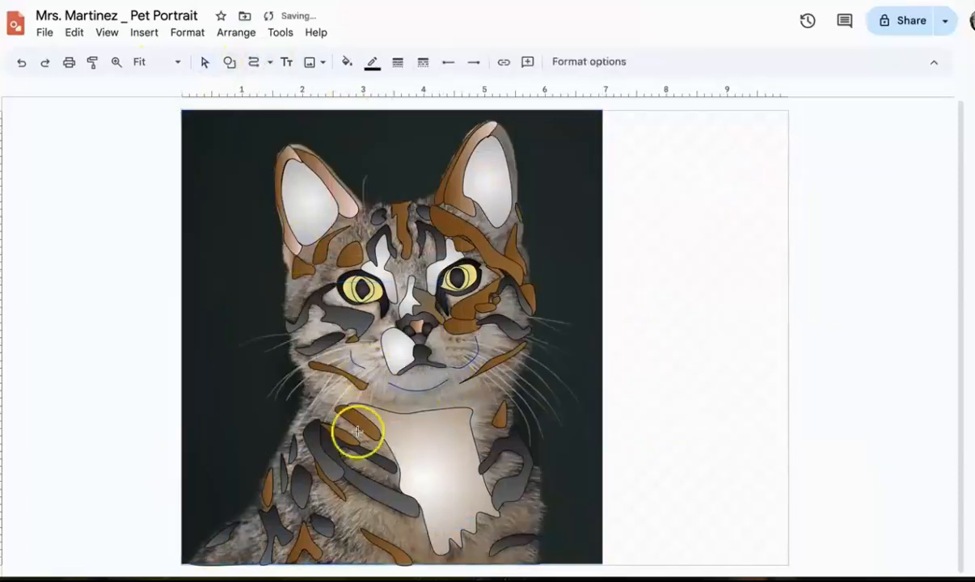
Delete the reference photo to check the drawn lines, and undo the deletion.
click(205, 63)
key(Delete)
key(ctrl+z)
Trace the whiskers on both sides of the face with the Curve tool and delete the reference photo.
click(252, 62)
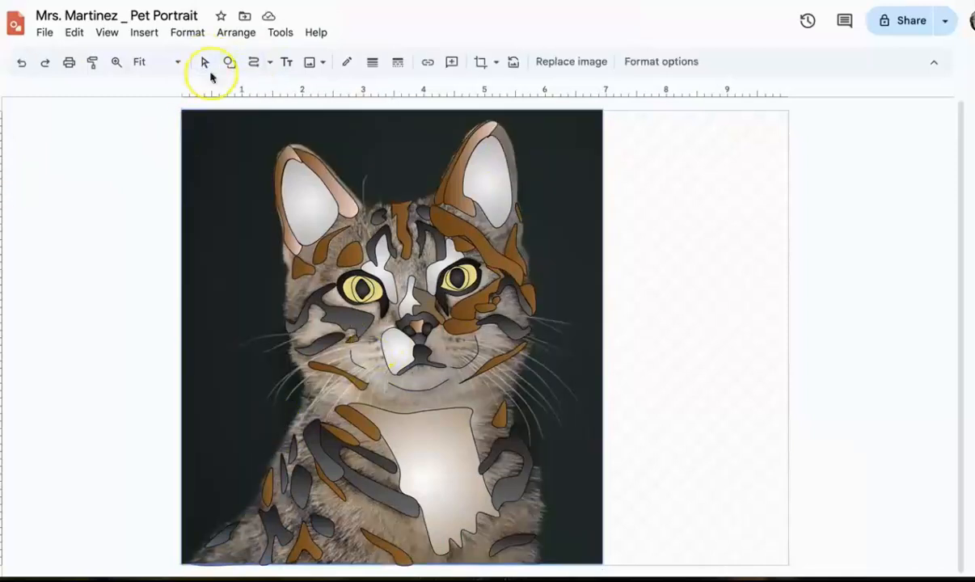
click(253, 62)
click(327, 110)
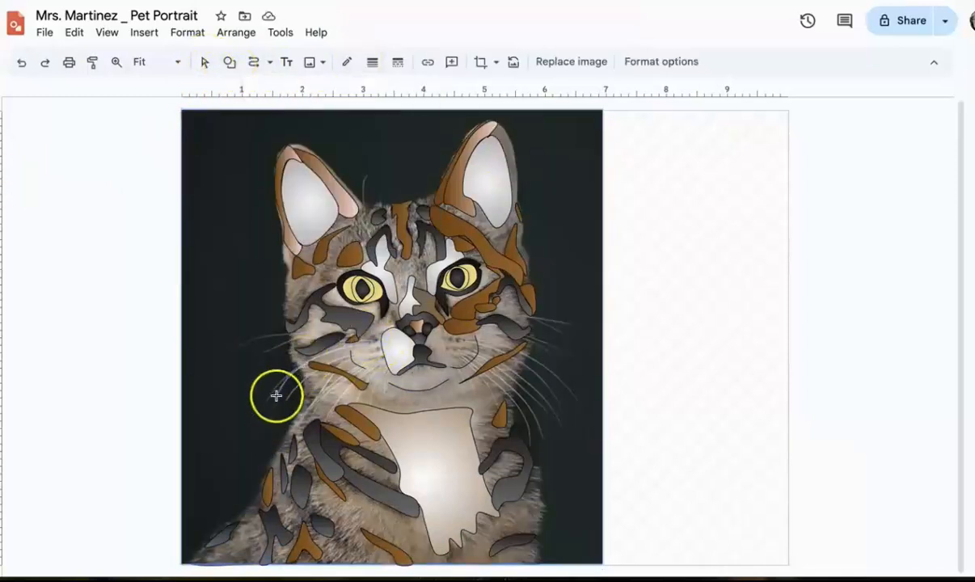
drag(277, 395, 325, 364)
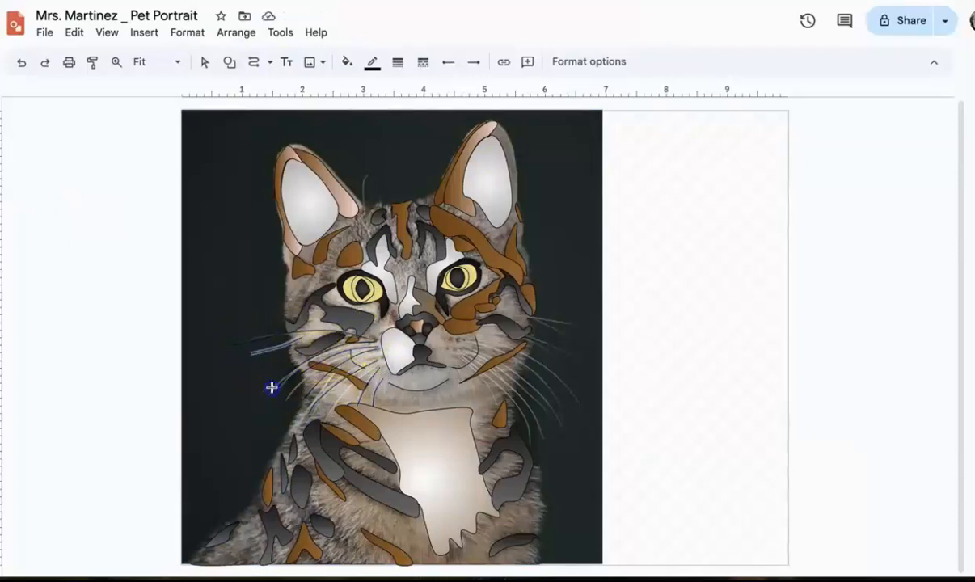
drag(491, 310, 493, 344)
drag(576, 390, 598, 396)
click(496, 372)
click(451, 349)
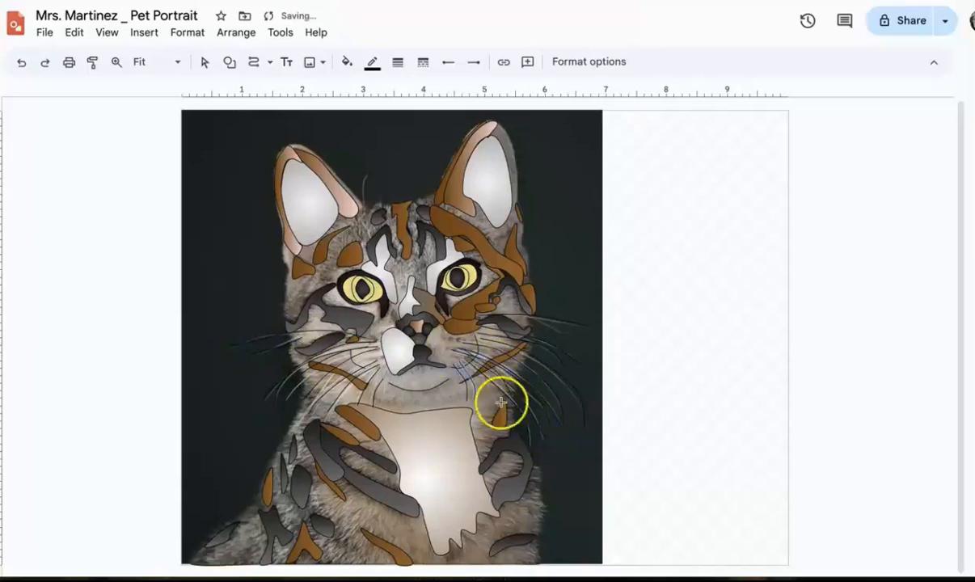
click(215, 149)
key(Delete)
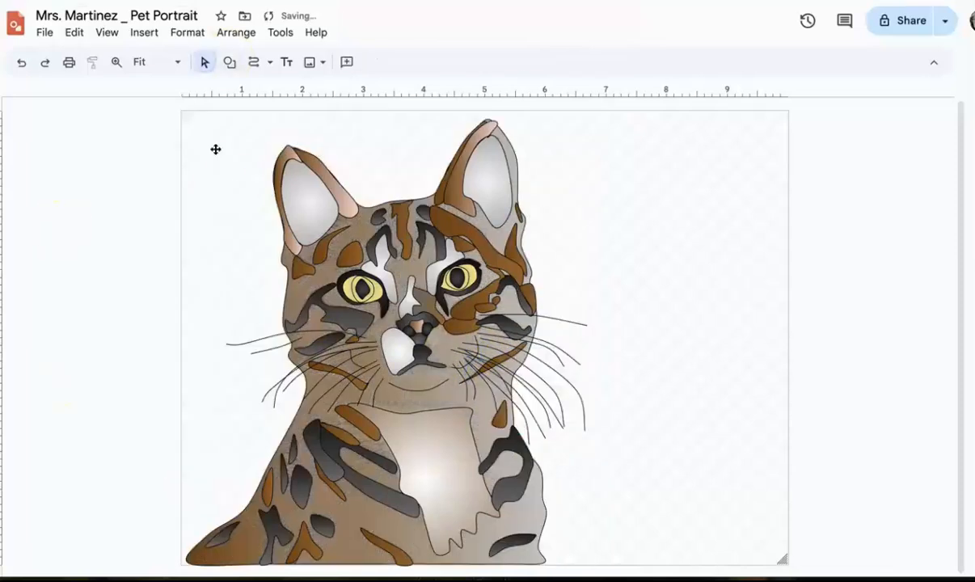
Group all the whisker, cheek and chin lines and move them to the empty area beside the cat.
click(267, 335)
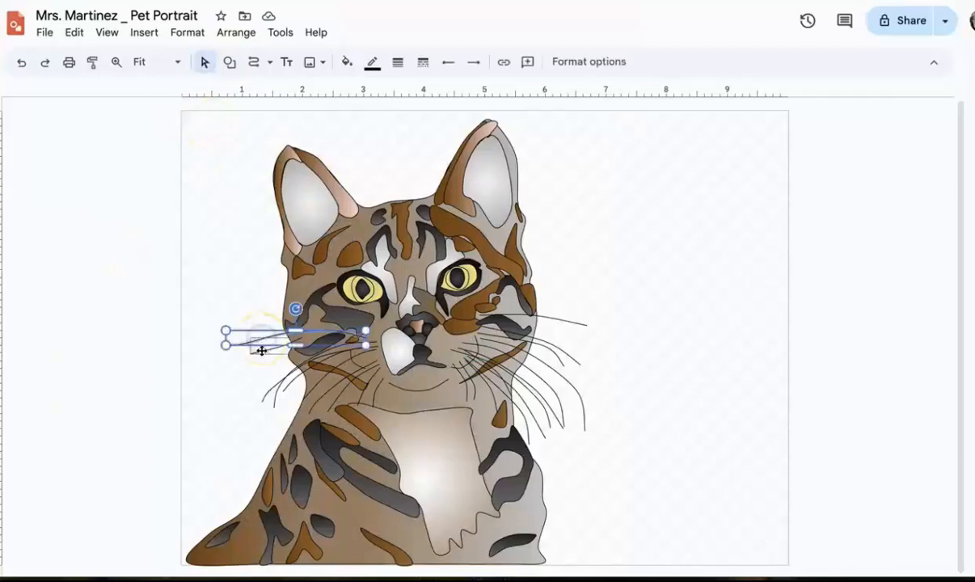
shift+click(274, 391)
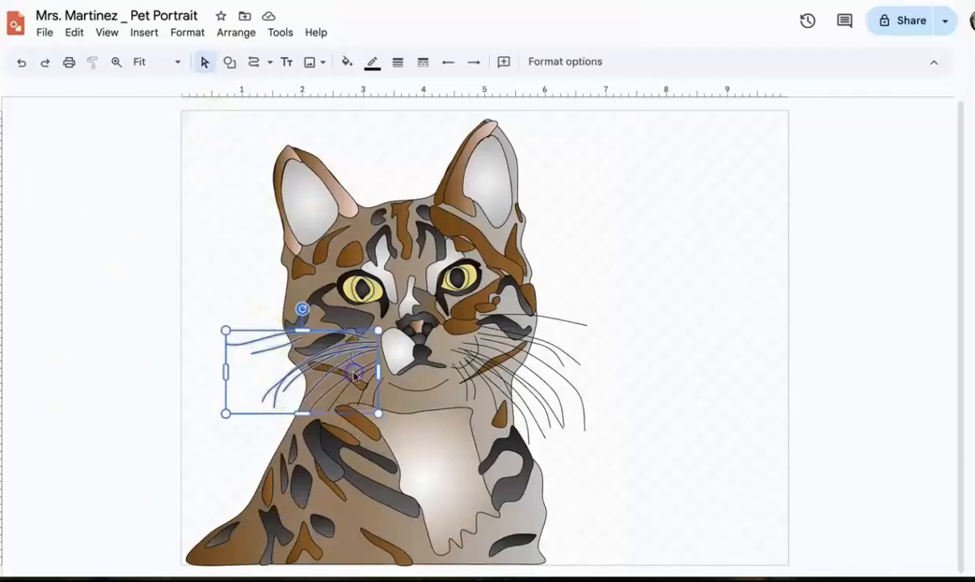
shift+click(476, 337)
shift+click(554, 352)
shift+click(545, 387)
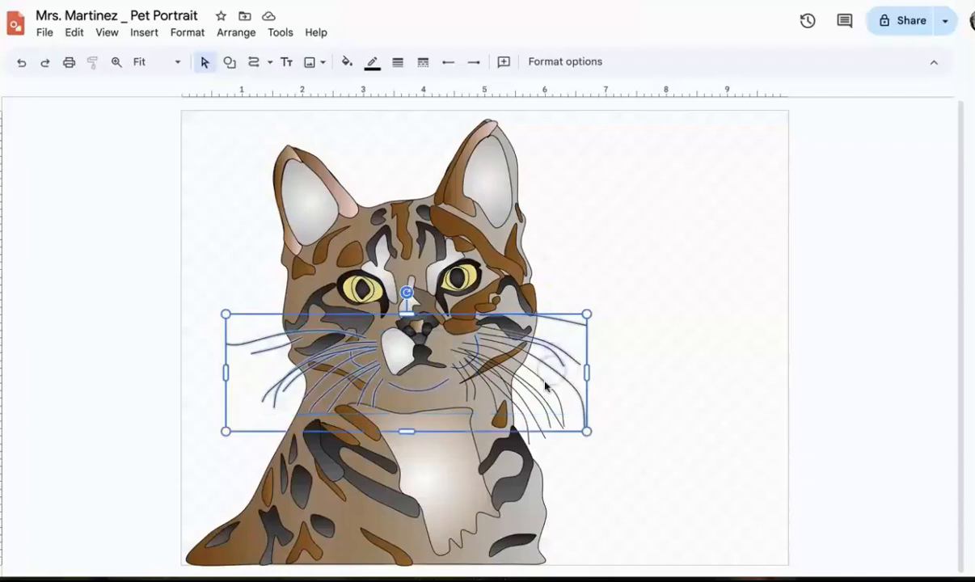
shift+click(477, 391)
click(236, 33)
click(255, 192)
drag(255, 315, 614, 129)
Remove the outlines from all of the cat's shapes by making their borders transparent.
click(187, 298)
click(235, 32)
click(372, 62)
click(413, 278)
Recolor the whisker group white and move it back into position on the cat's face.
click(682, 158)
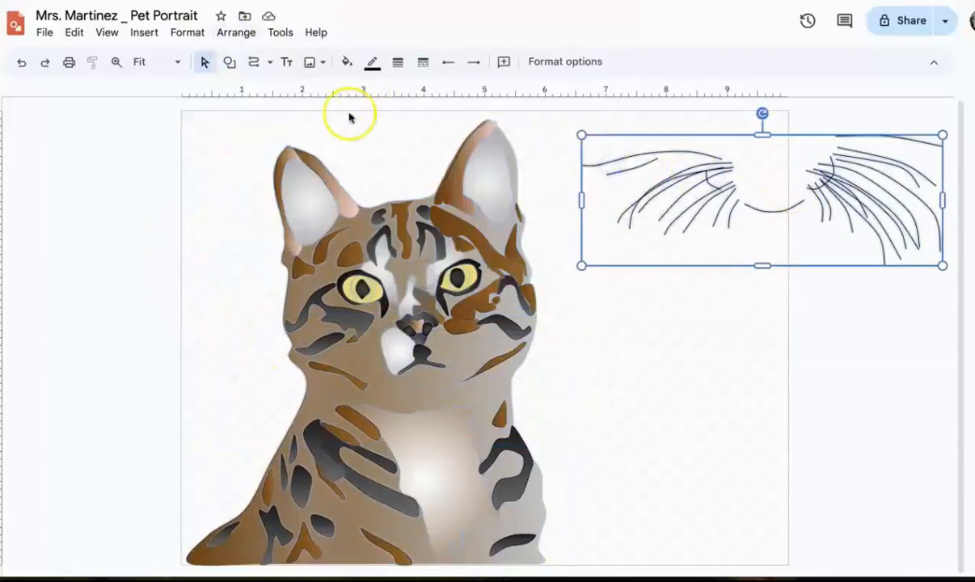
click(374, 63)
click(458, 90)
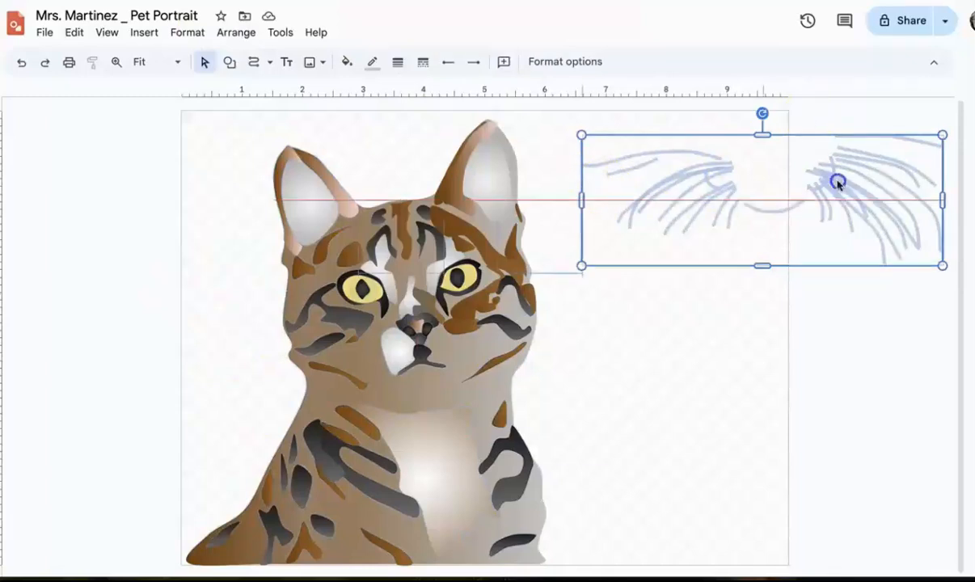
drag(837, 183, 494, 350)
drag(556, 329, 558, 345)
key(Left)
key(Left)
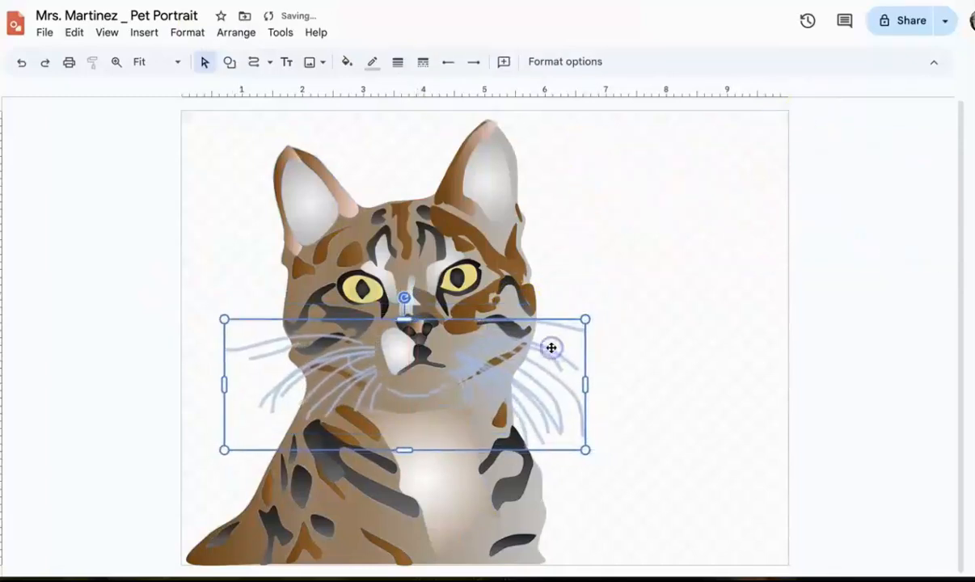
Draw a rectangle that covers the entire canvas as a background.
click(200, 415)
click(228, 62)
click(445, 94)
drag(182, 110, 788, 564)
Fill the background rectangle with dark purple.
click(114, 198)
click(180, 337)
click(363, 63)
click(346, 62)
click(346, 61)
click(488, 261)
Send the purple background rectangle to the back, behind the cat.
click(235, 32)
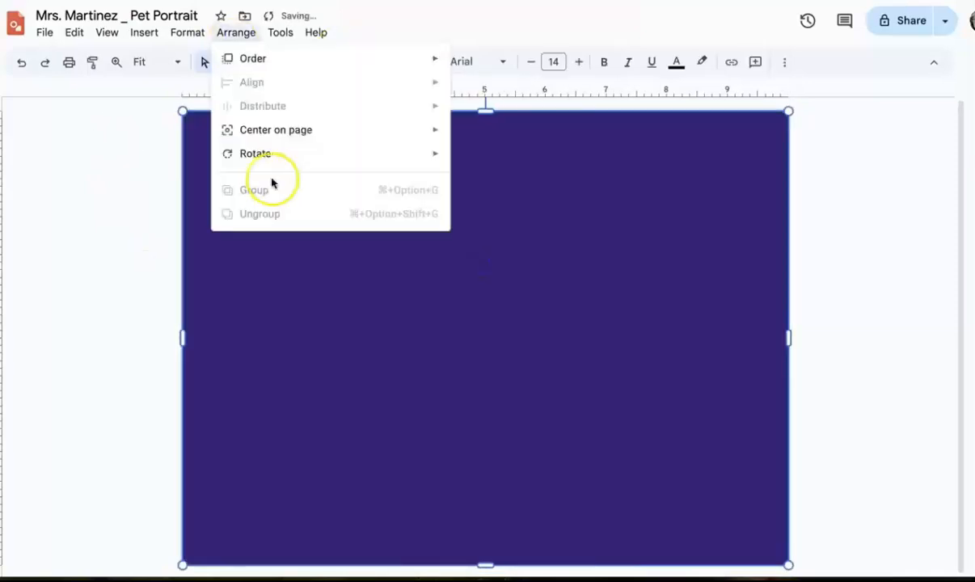
mouse_move(433, 59)
click(497, 135)
click(92, 242)
click(179, 338)
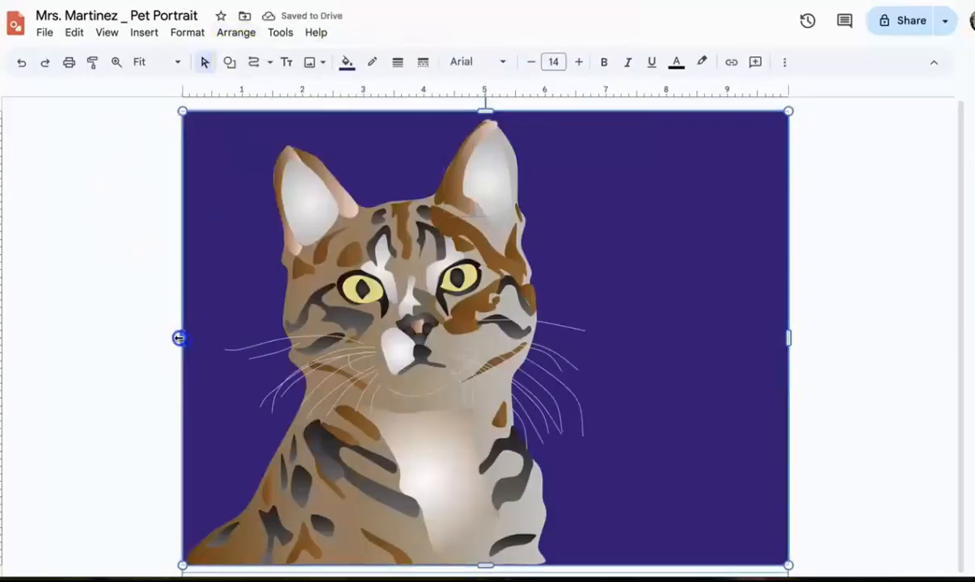
click(137, 314)
Download the finished pet portrait as a file.
click(45, 32)
mouse_move(111, 200)
click(311, 213)
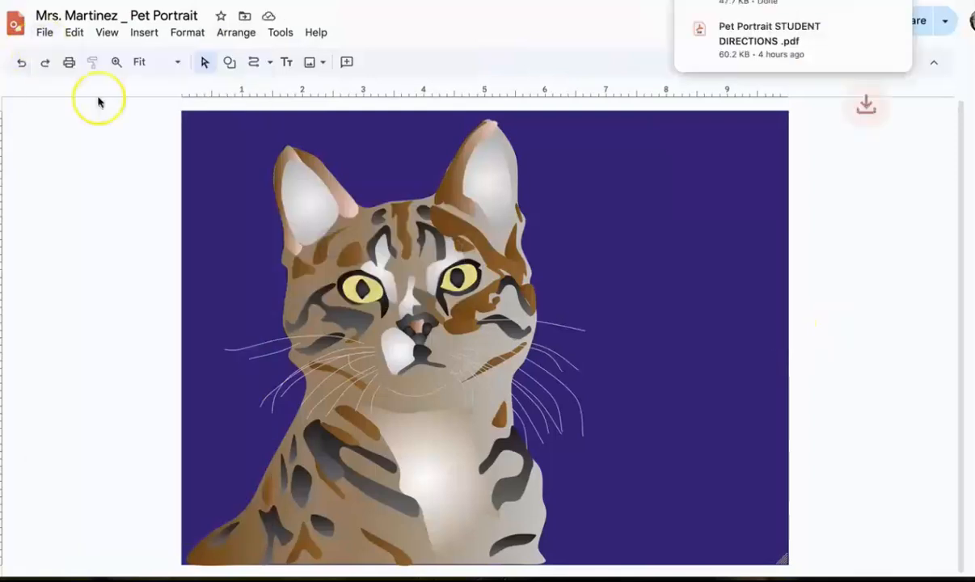